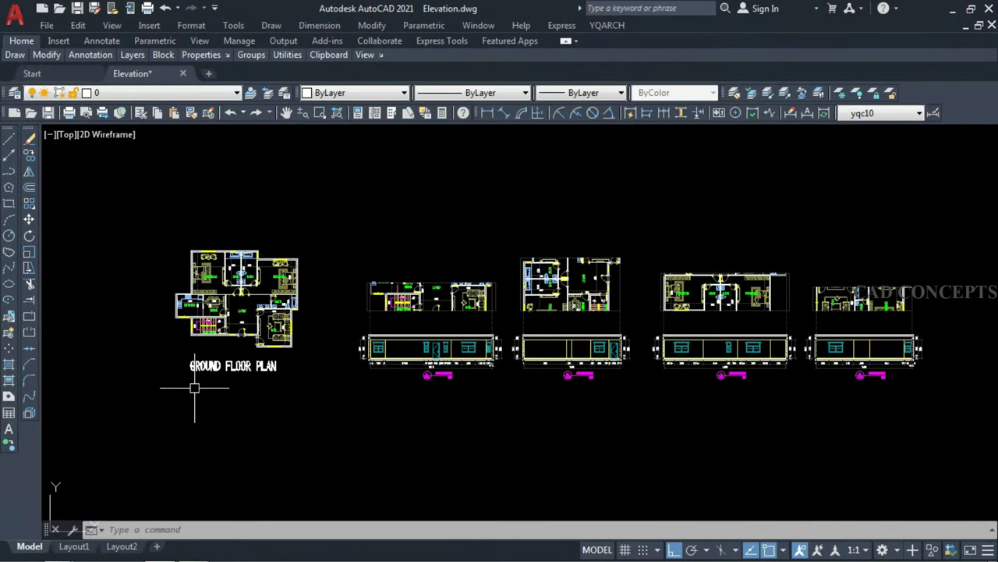
Step: Pan and zoom across the drawing to review elevations A, B and C and their plans
scroll(203, 325, up, 4)
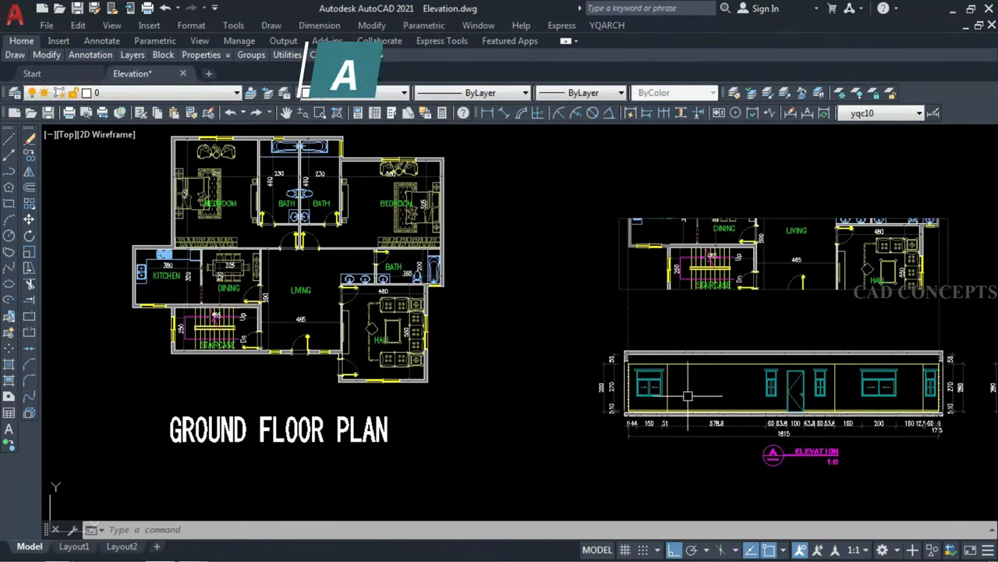
middle_drag(808, 296, 431, 295)
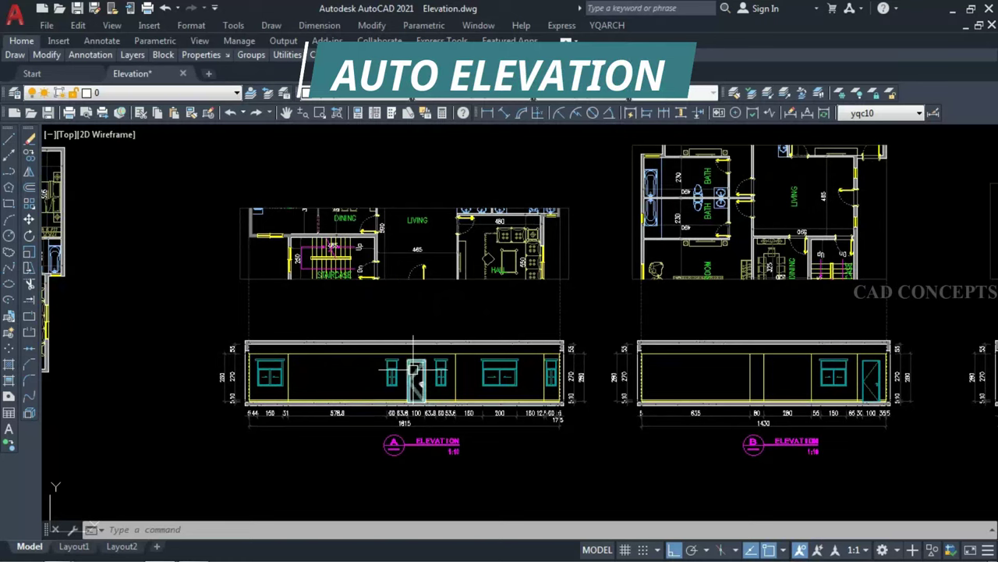
scroll(363, 395, up, 2)
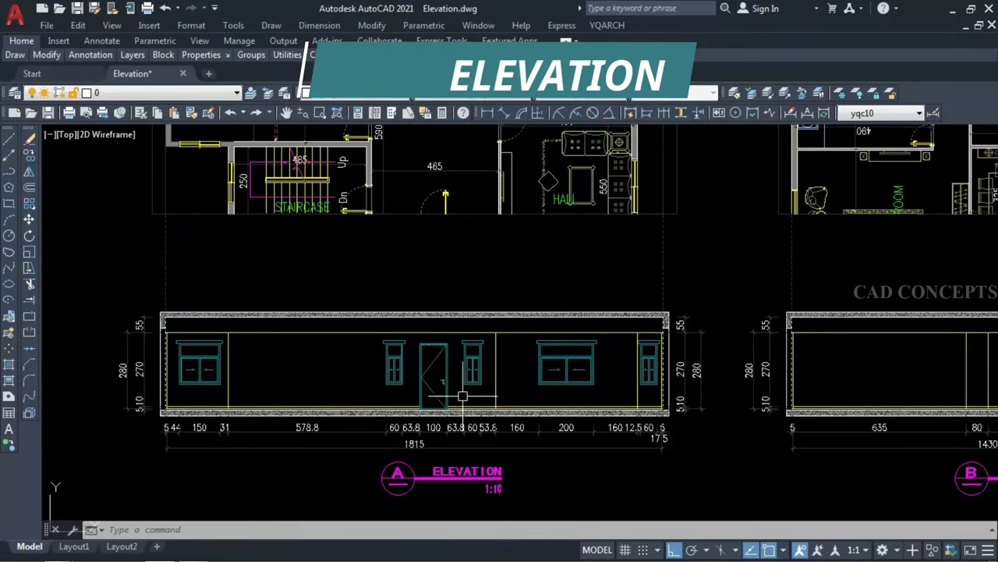
middle_drag(291, 374, 292, 408)
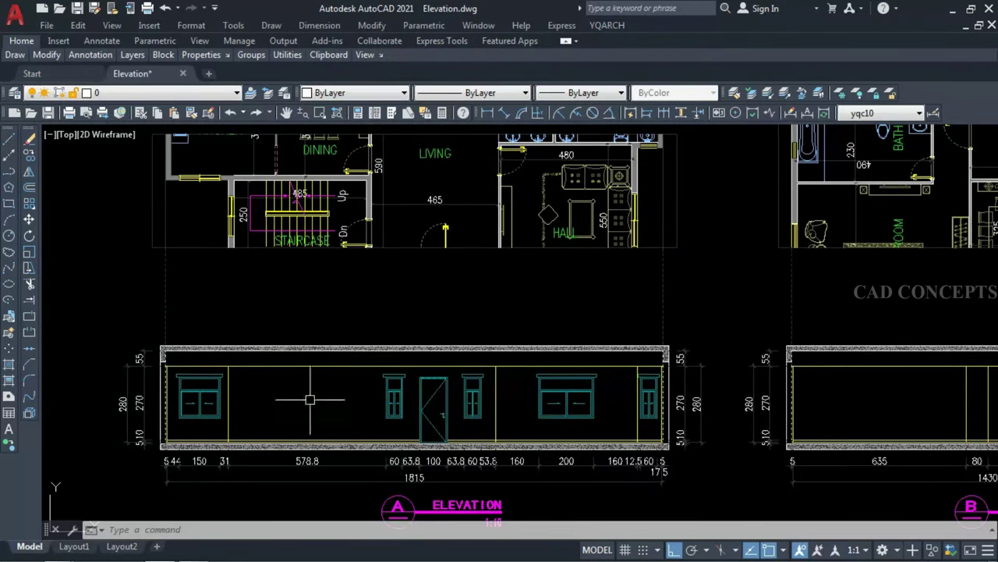
middle_drag(624, 405, 238, 374)
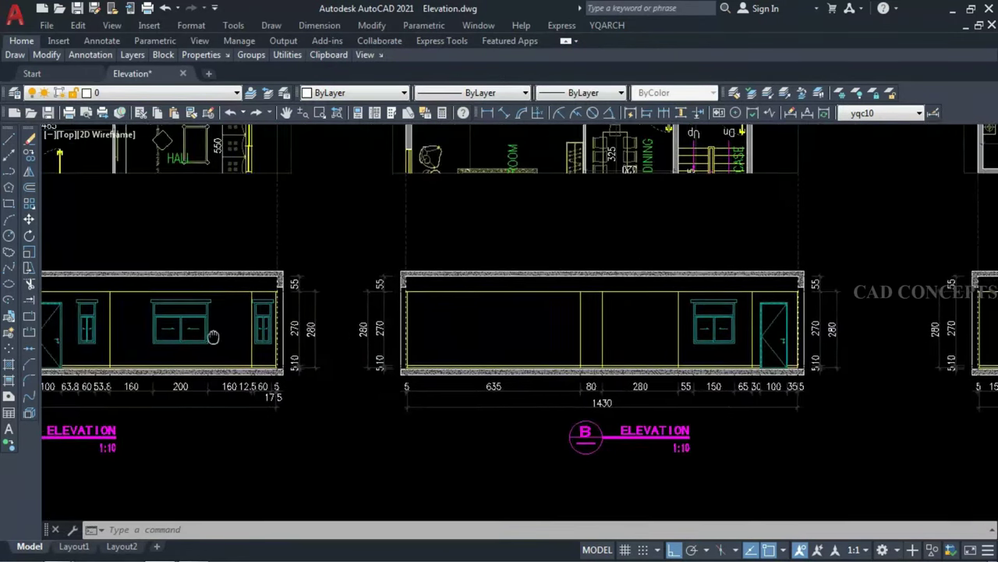
middle_drag(593, 343, 521, 351)
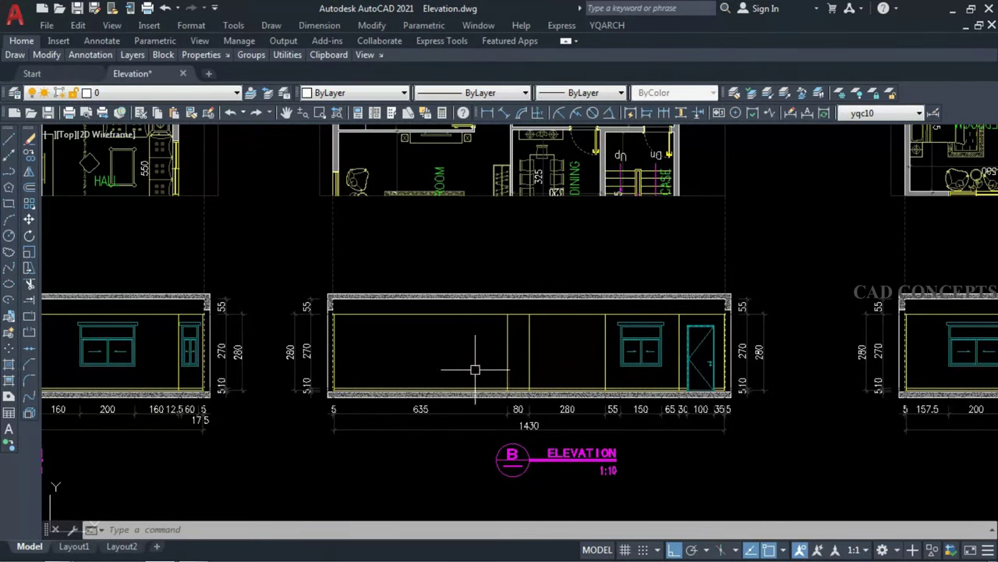
scroll(475, 369, down, 3)
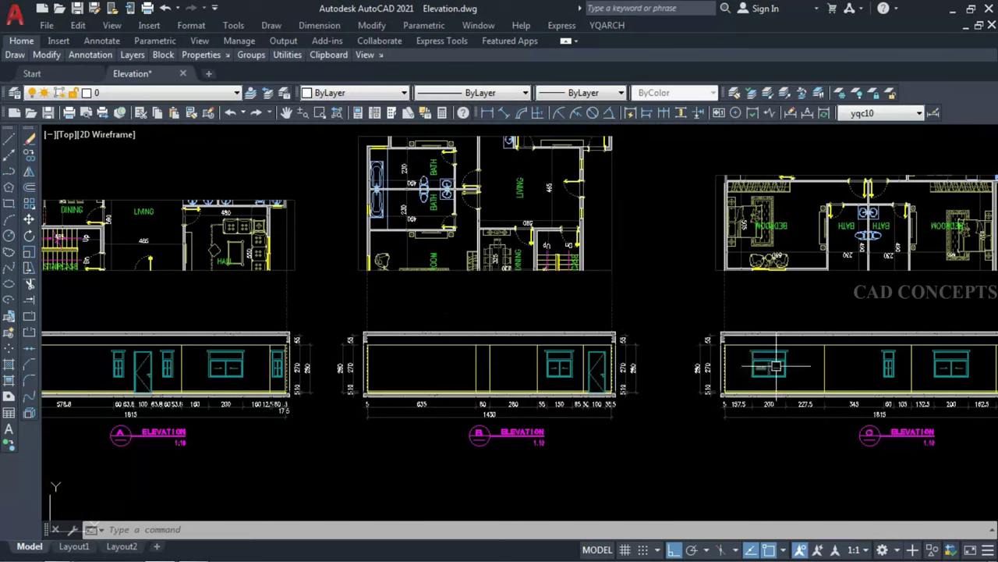
middle_drag(776, 365, 314, 366)
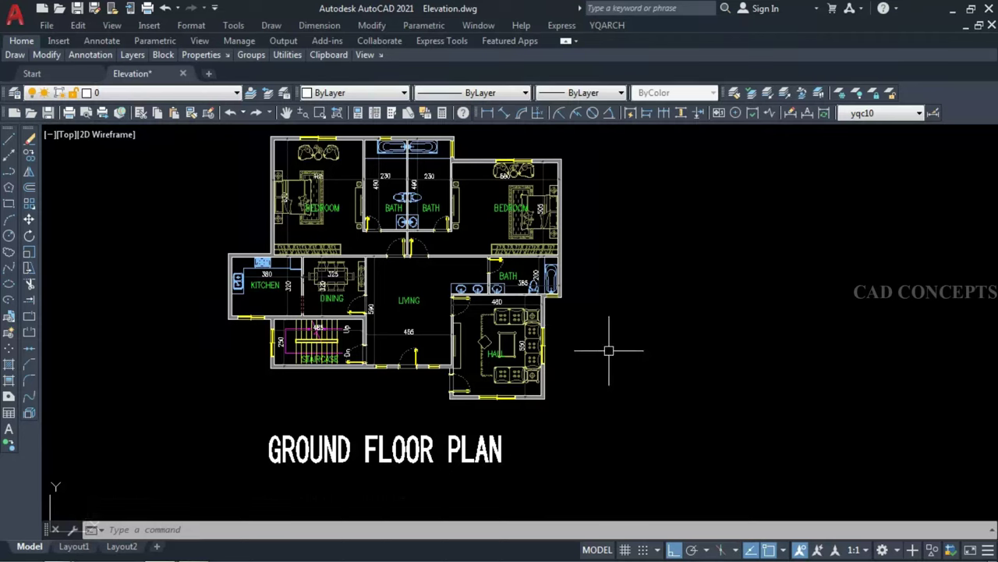
Step: Draw a polyline from the bath/hall wall corner around the plan's lower-left area to the kitchen corner
text(pl)
key(Return)
click(561, 295)
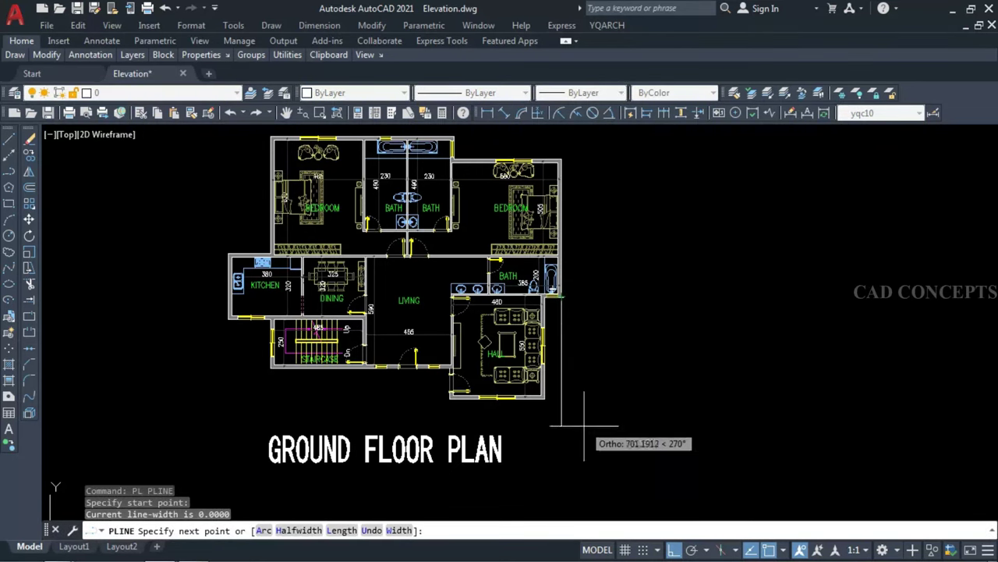
click(585, 430)
click(228, 414)
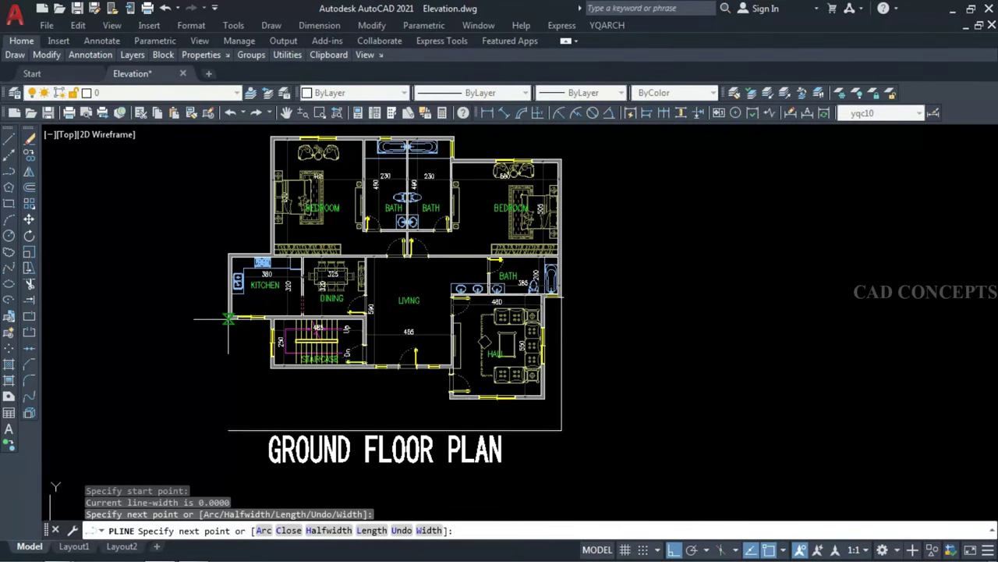
click(228, 318)
click(227, 318)
key(Escape)
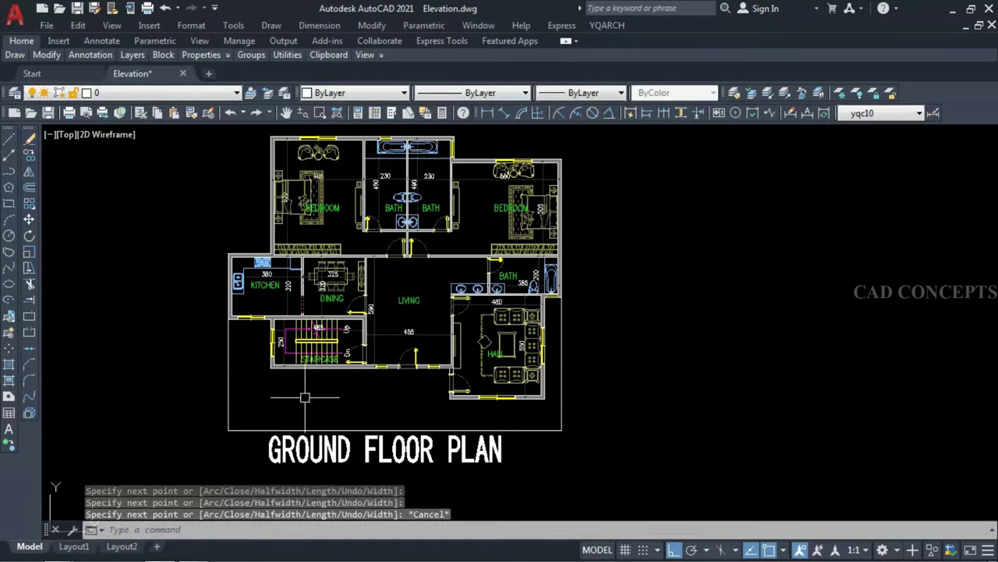
key(Return)
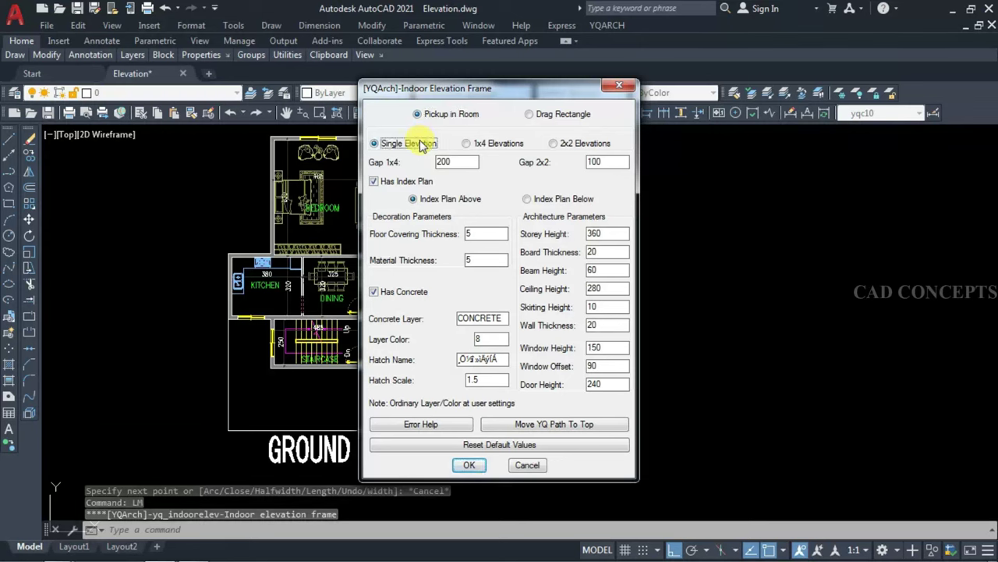
Step: Generate the 1815-wide living-area elevation A with its plan strip, placed right of the floor plan
click(469, 464)
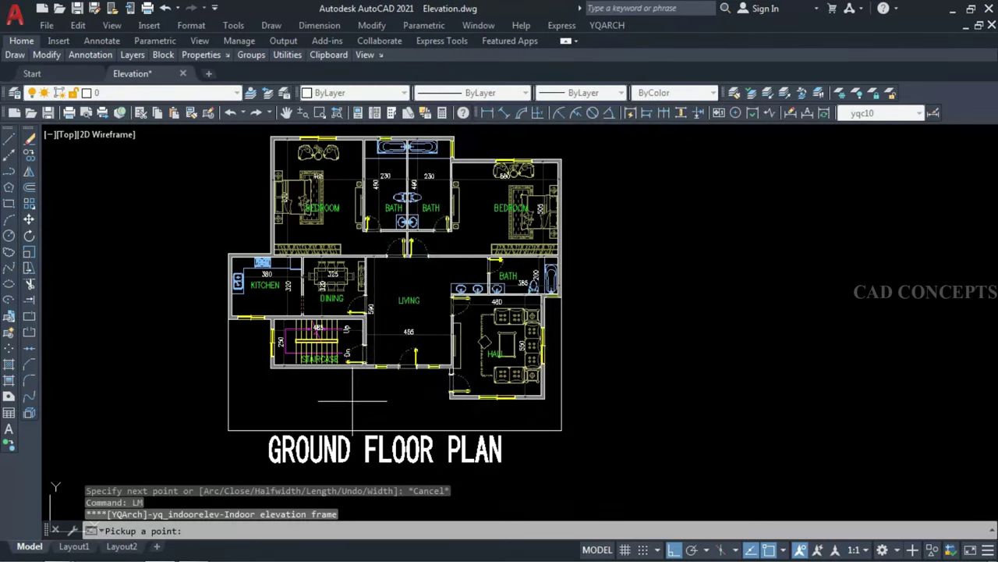
click(343, 392)
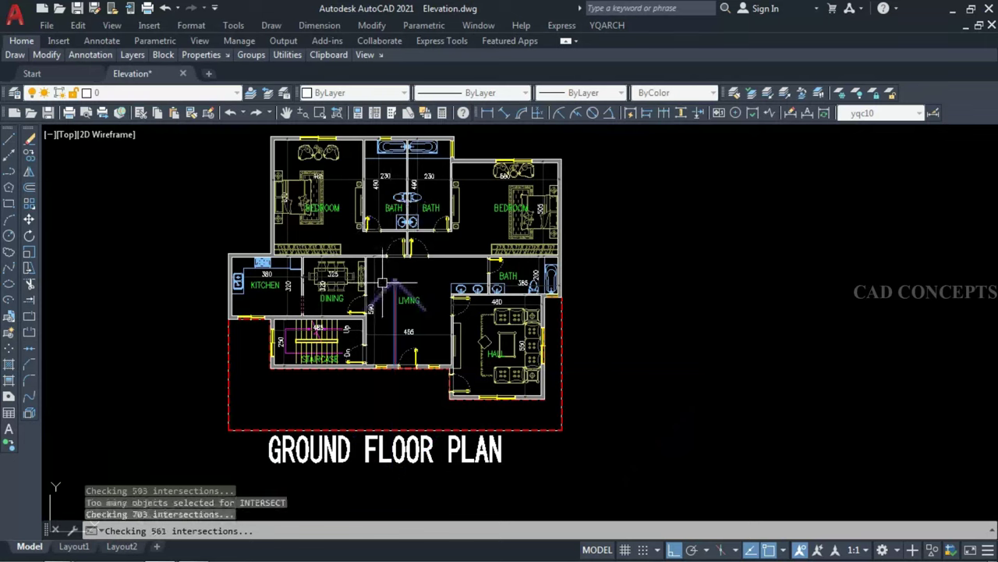
click(392, 174)
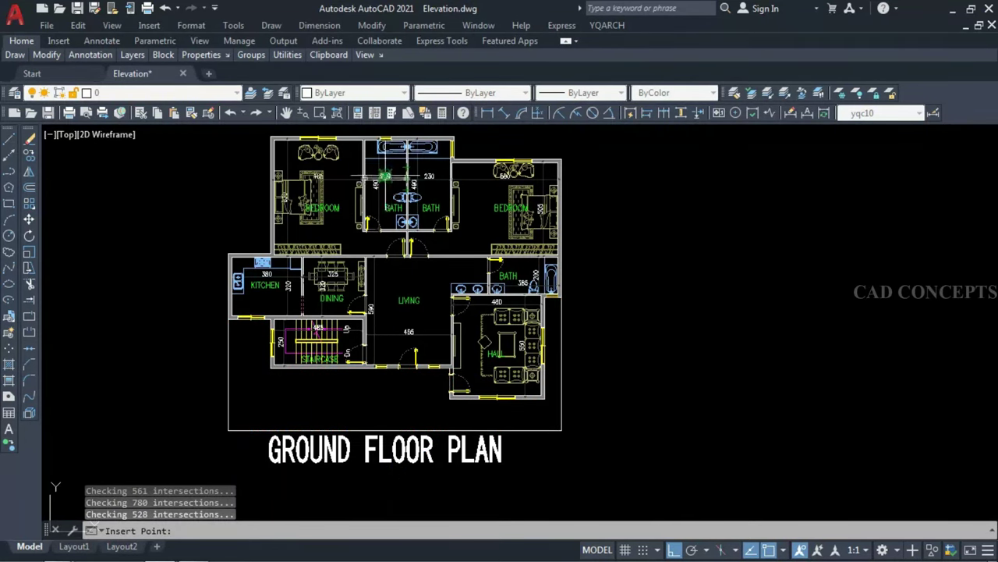
click(630, 399)
key(Escape)
middle_drag(681, 390, 624, 428)
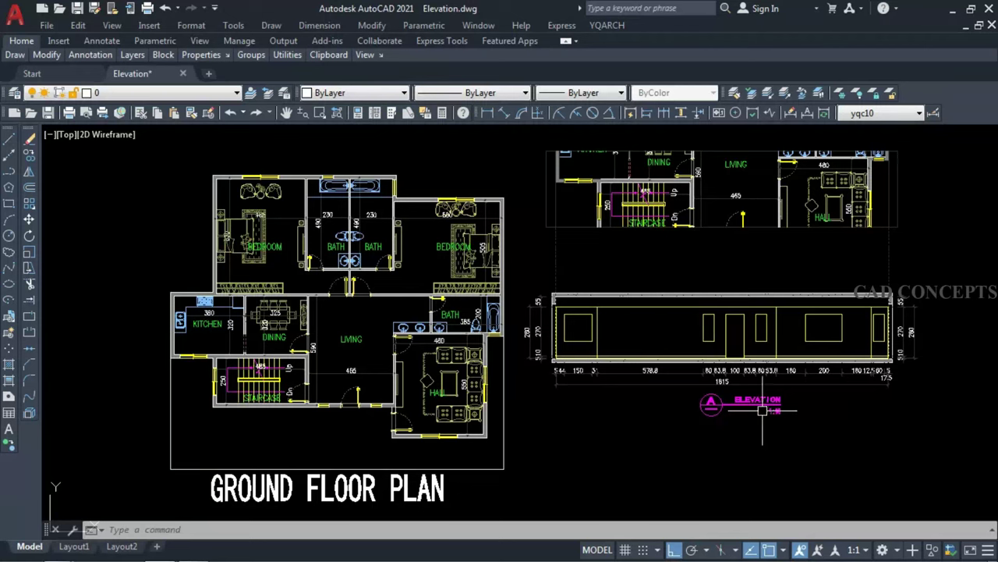
Step: Check elevation A, finish moving the plan, and erase the old boundary rectangle
scroll(772, 386, up, 3)
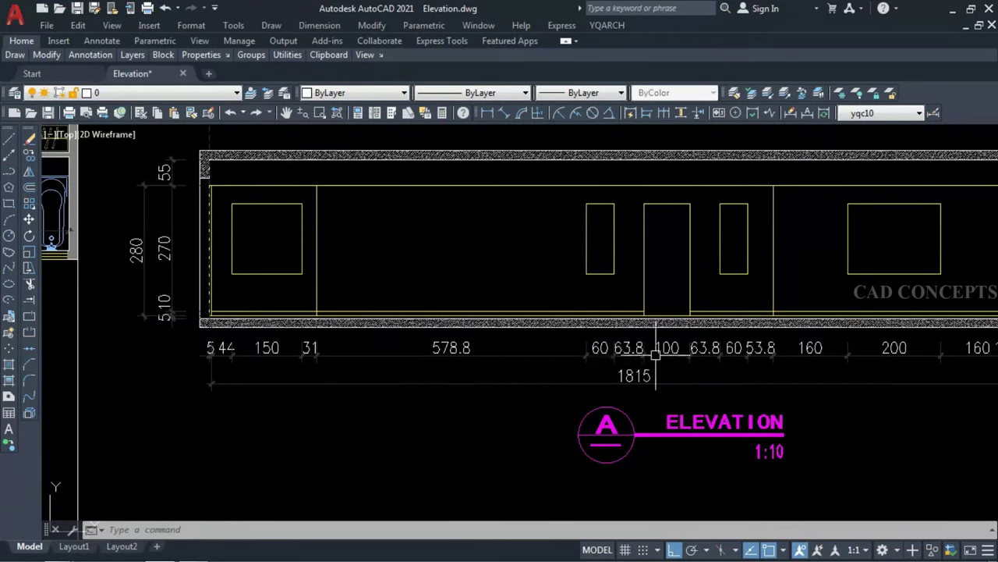
middle_drag(286, 364, 291, 413)
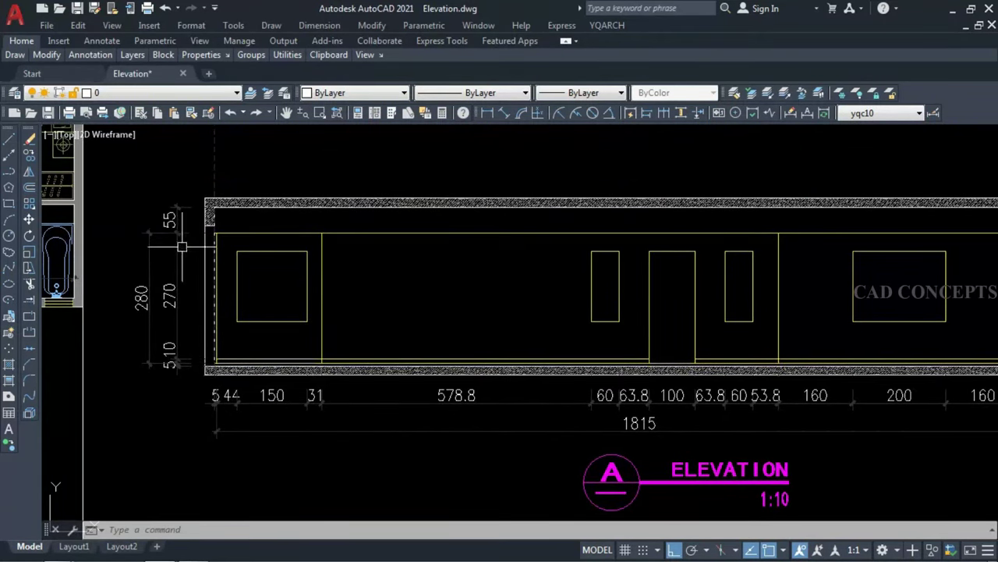
scroll(447, 421, down, 2)
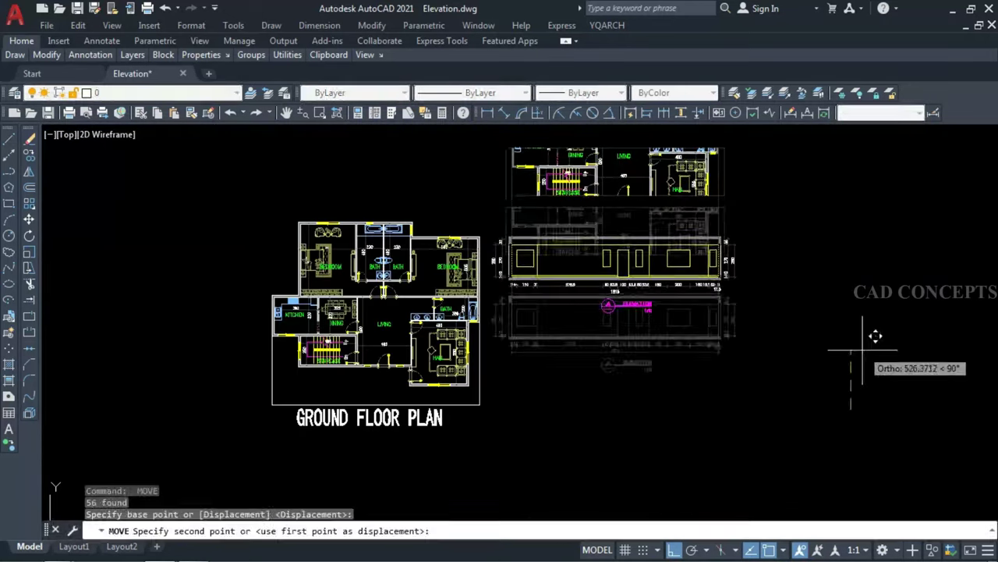
click(692, 388)
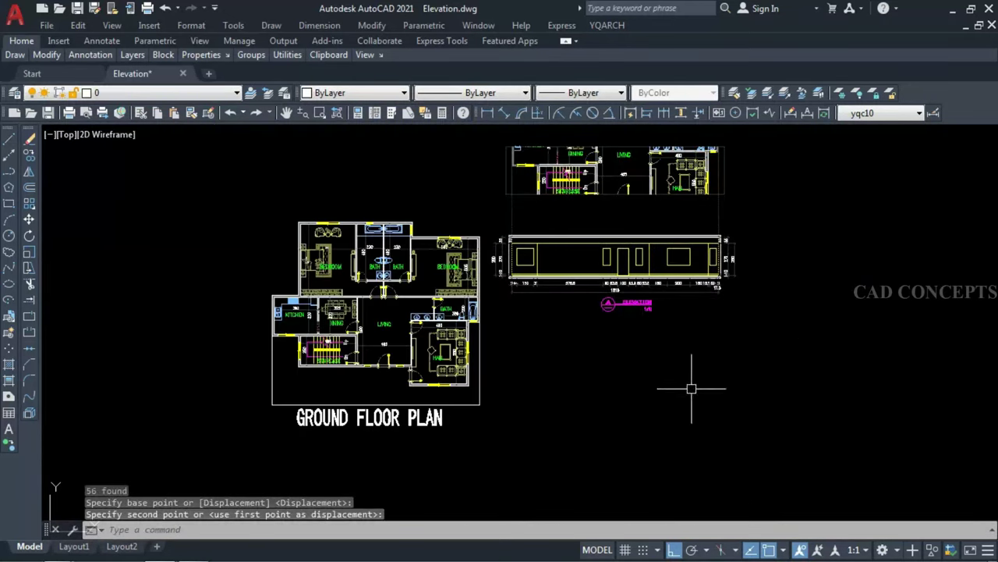
click(483, 403)
click(477, 404)
text(e)
key(Return)
Step: Start a new polyline at the plan's top-left corner, running left of it
scroll(269, 311, up, 2)
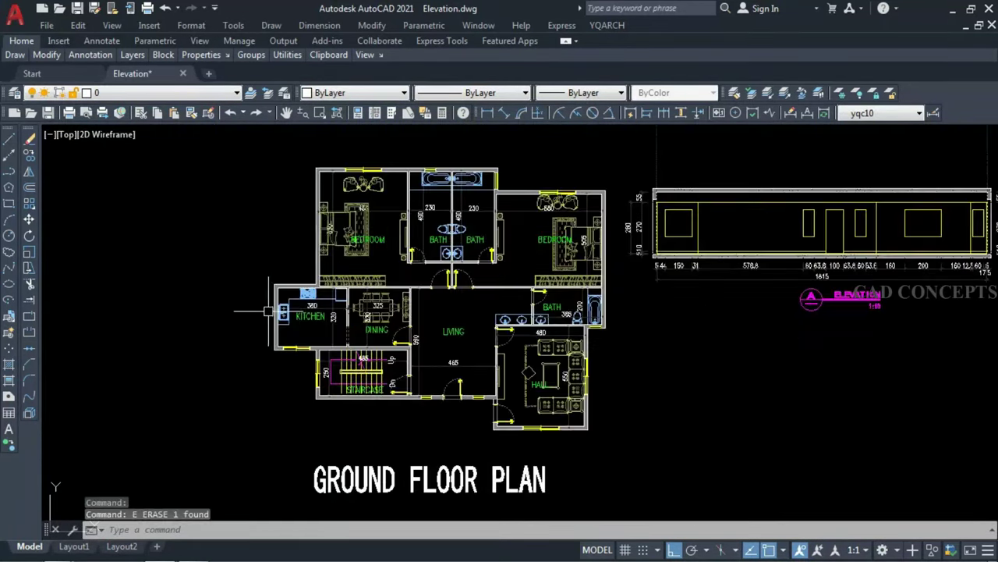
text(pl)
key(Return)
click(315, 168)
click(237, 170)
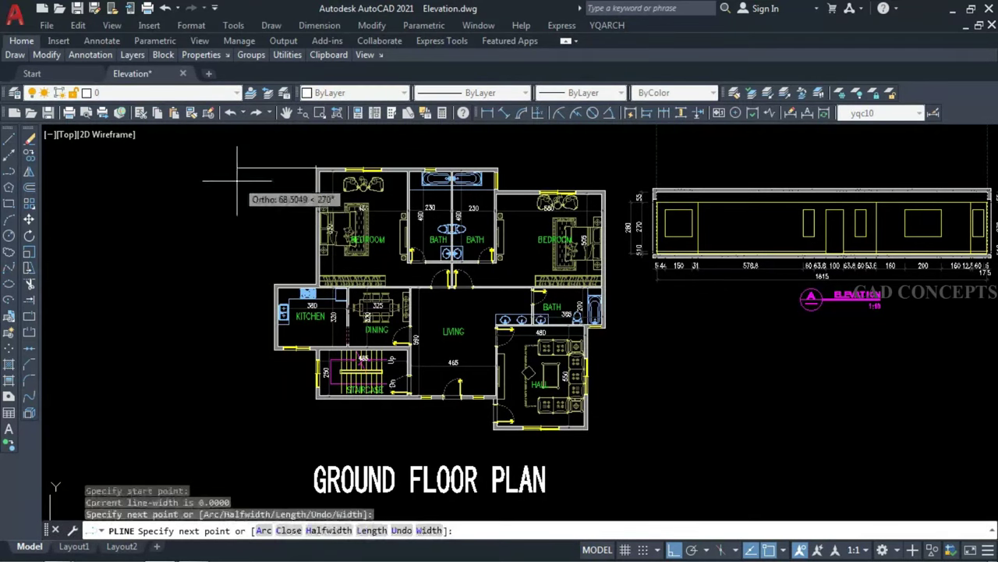
Step: Continue the polyline down the left side and along the bottom to the hall corner, then run LM
click(494, 427)
click(494, 428)
key(Escape)
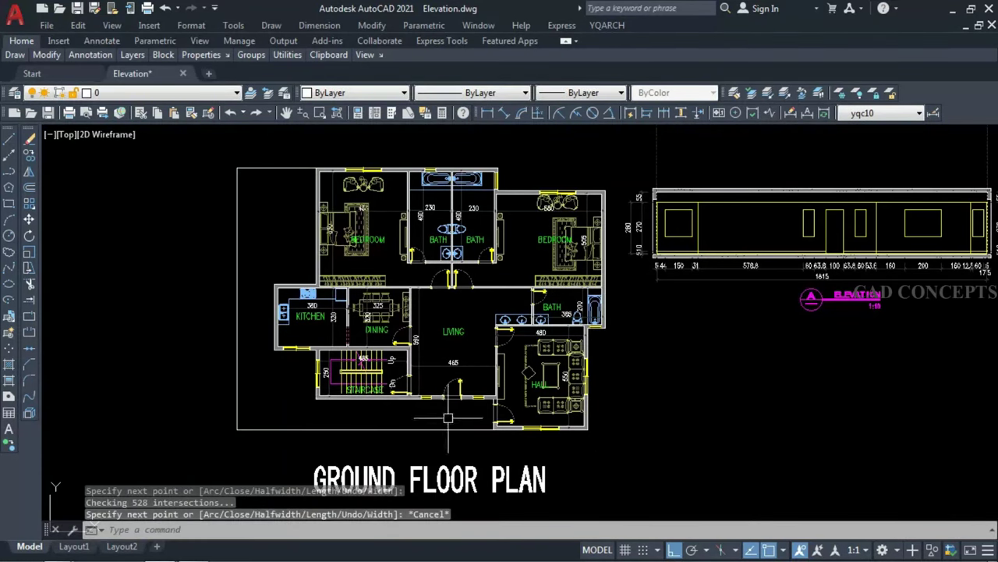
text(LM)
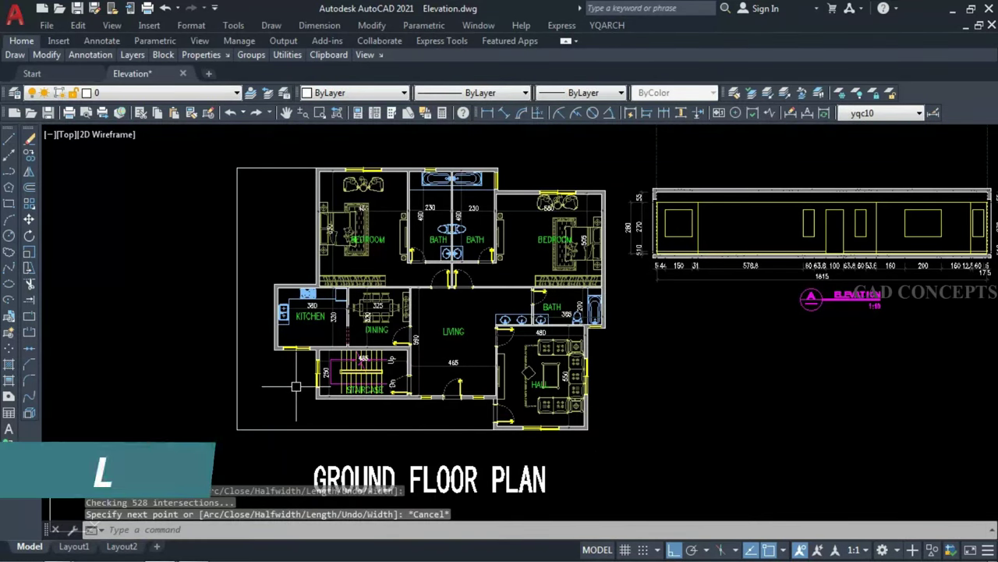
key(Return)
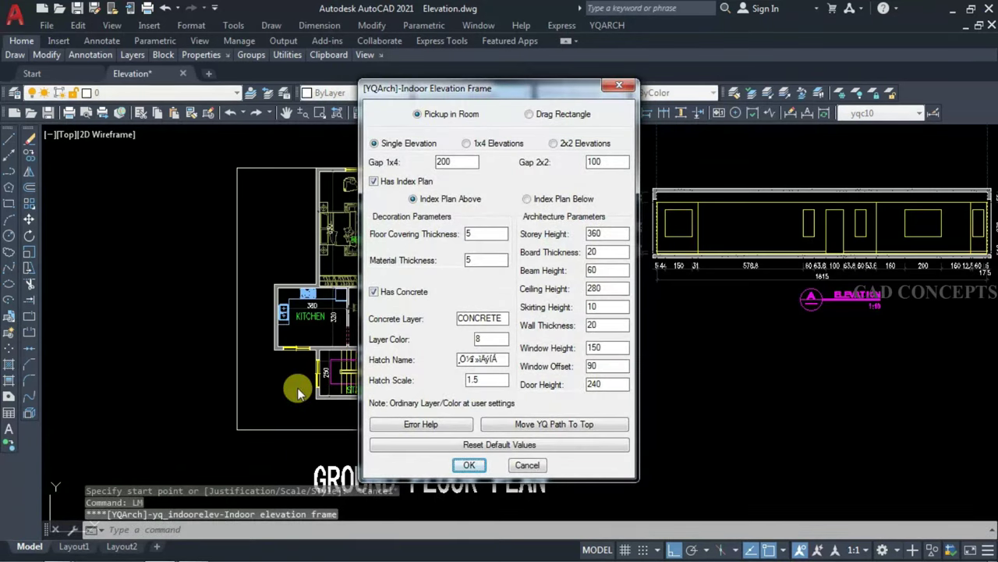
Step: Generate a 1430-wide second elevation with its index plan, placed right of elevation A
click(459, 465)
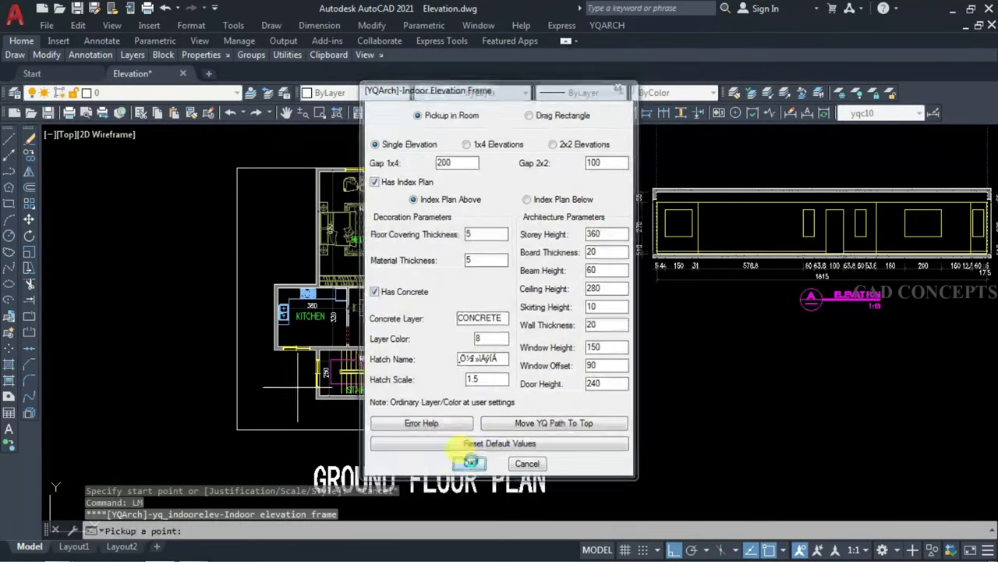
click(285, 378)
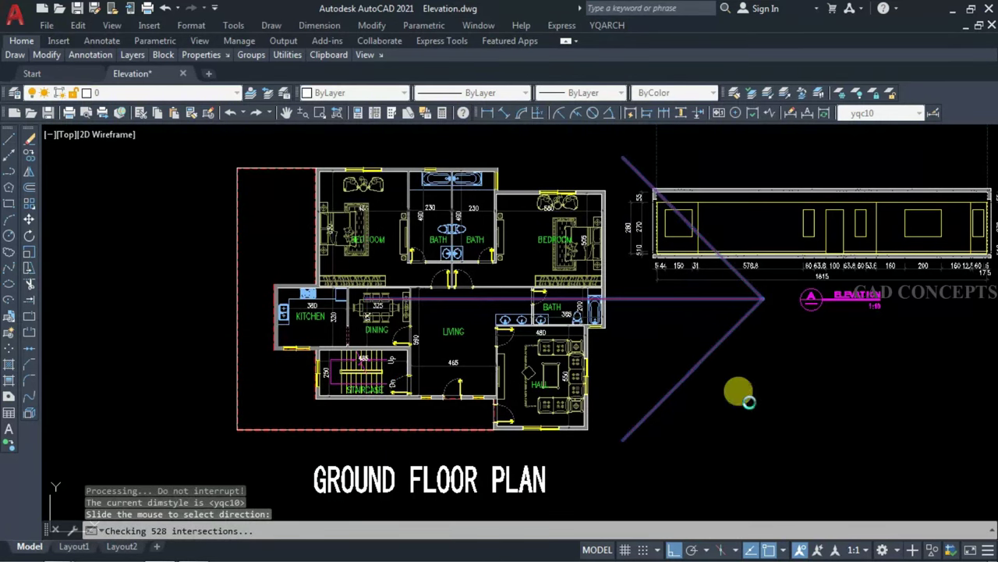
click(748, 401)
scroll(660, 395, down, 3)
middle_drag(874, 323, 675, 333)
click(638, 304)
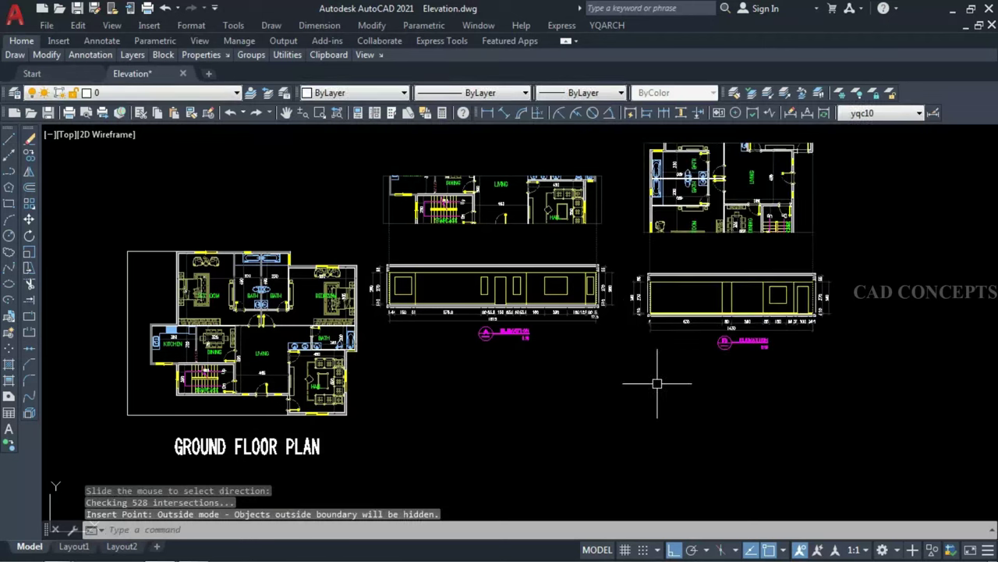
key(Escape)
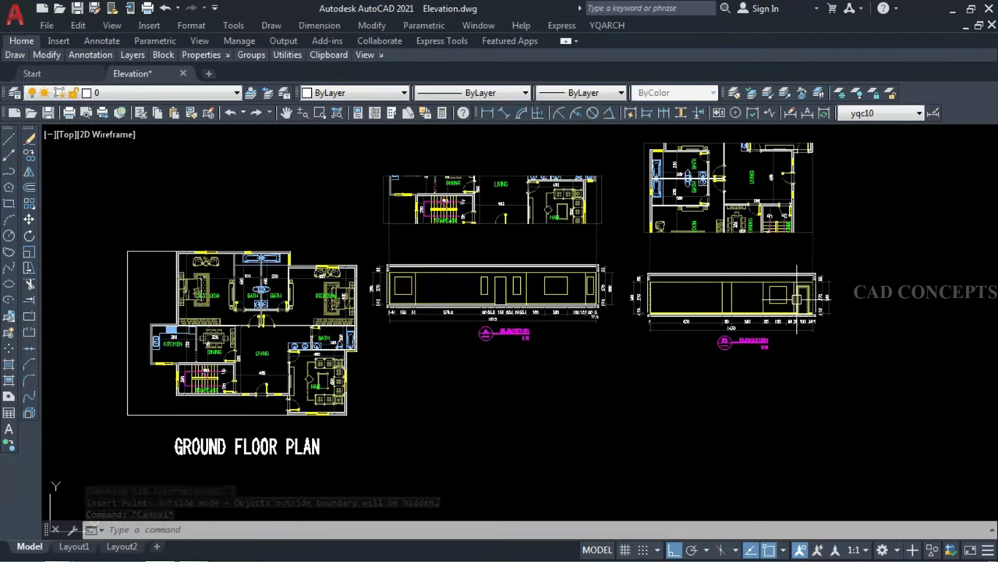
Step: Erase the rectangle around the ground floor plan
click(726, 297)
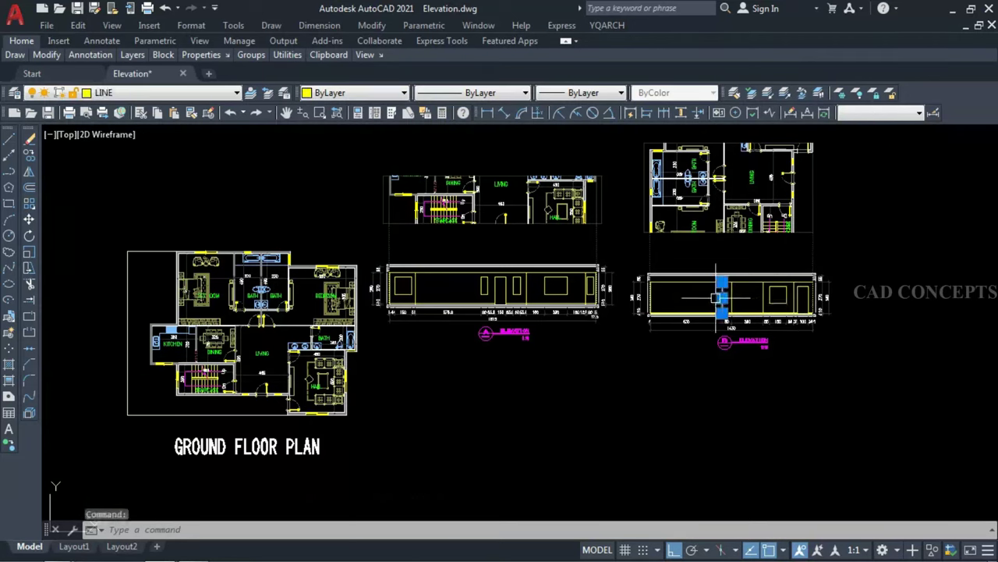
key(Escape)
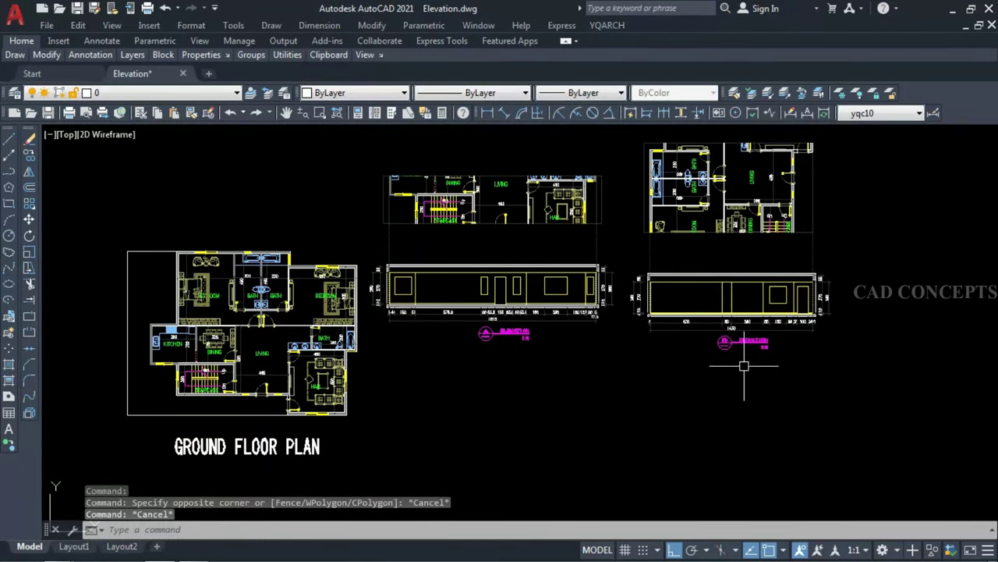
click(128, 281)
text(e)
key(Return)
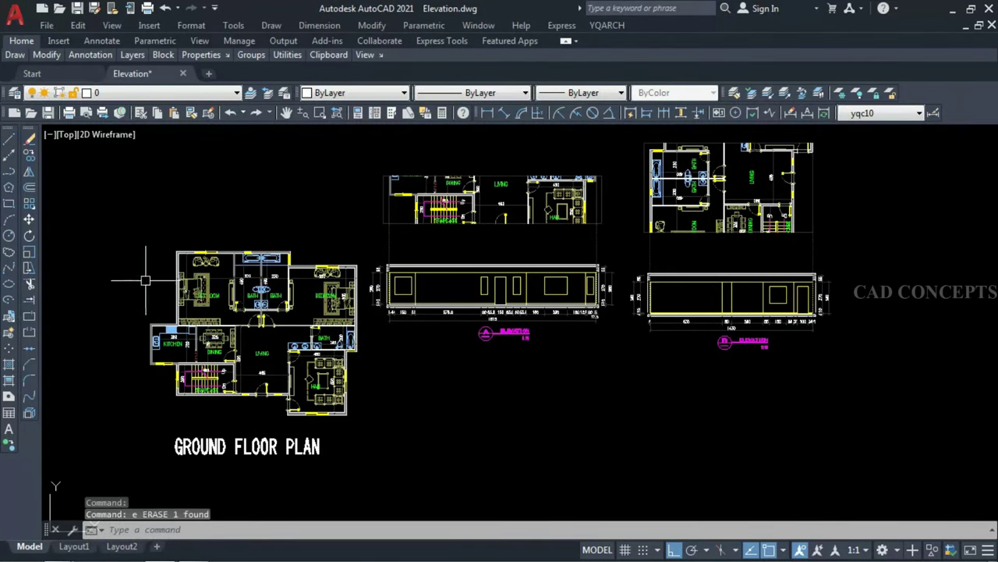
scroll(184, 225, up, 2)
Step: Draw a polyline boundary around the upper bedrooms-and-bath area, then run LM
text(pl)
key(Return)
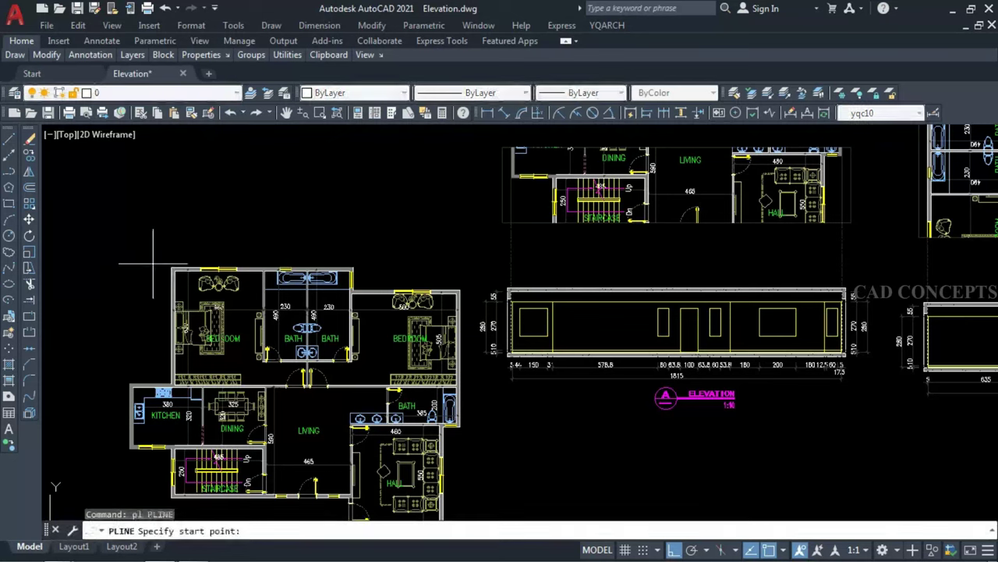
click(129, 383)
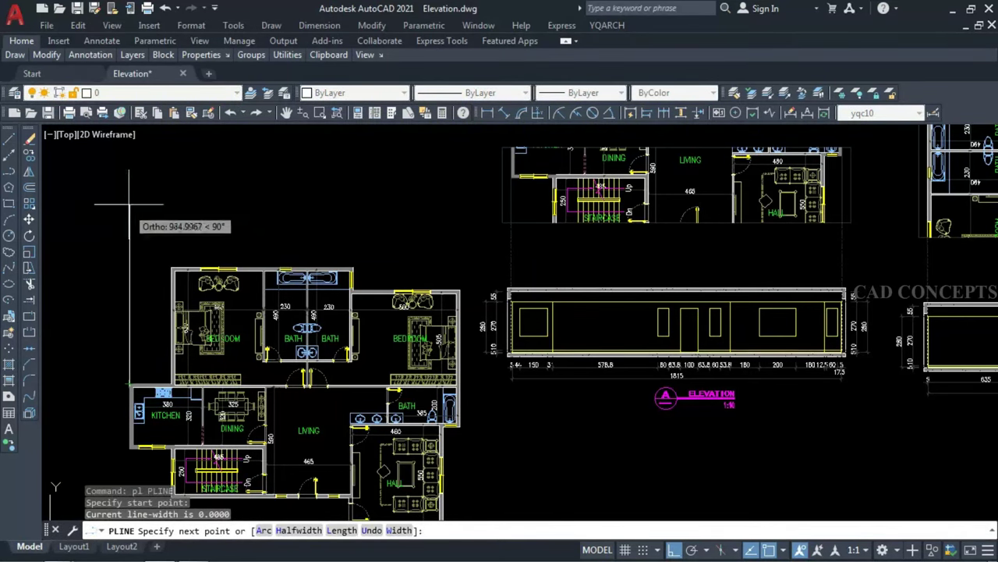
click(130, 197)
click(460, 197)
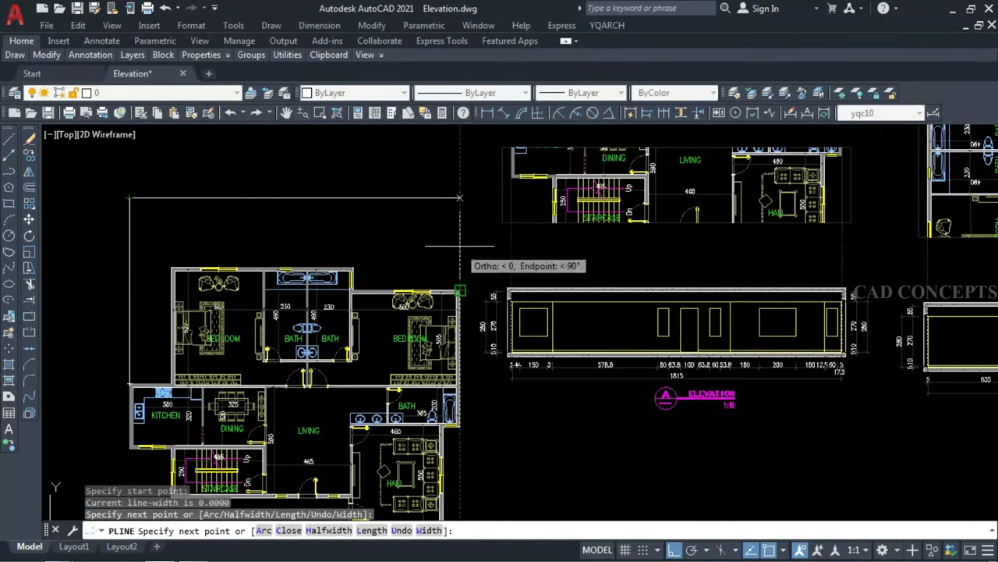
click(458, 295)
key(Escape)
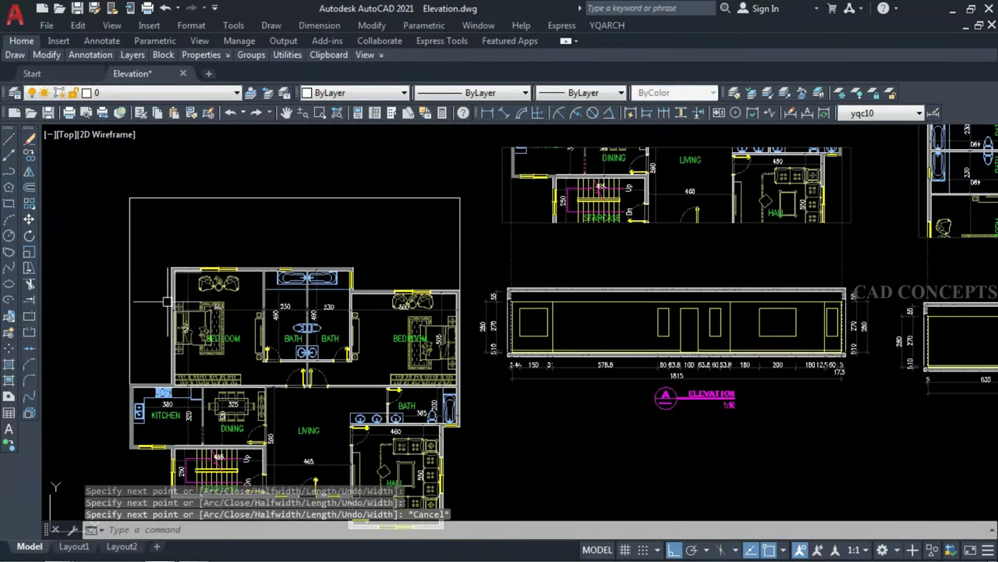
text(LM)
key(Return)
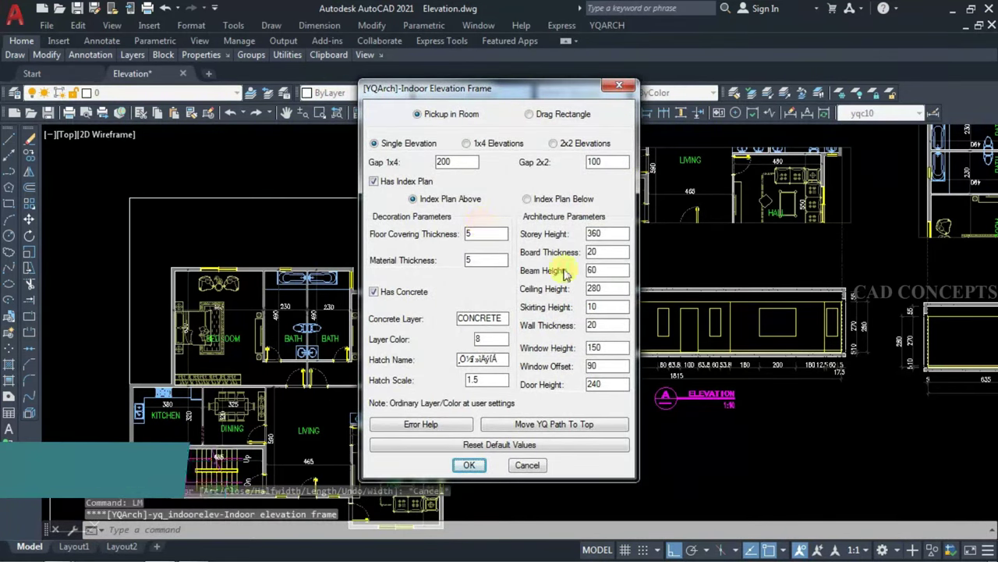
Step: Generate the bedrooms-and-bath elevation with its plan strip, placed right of the second elevation
click(470, 465)
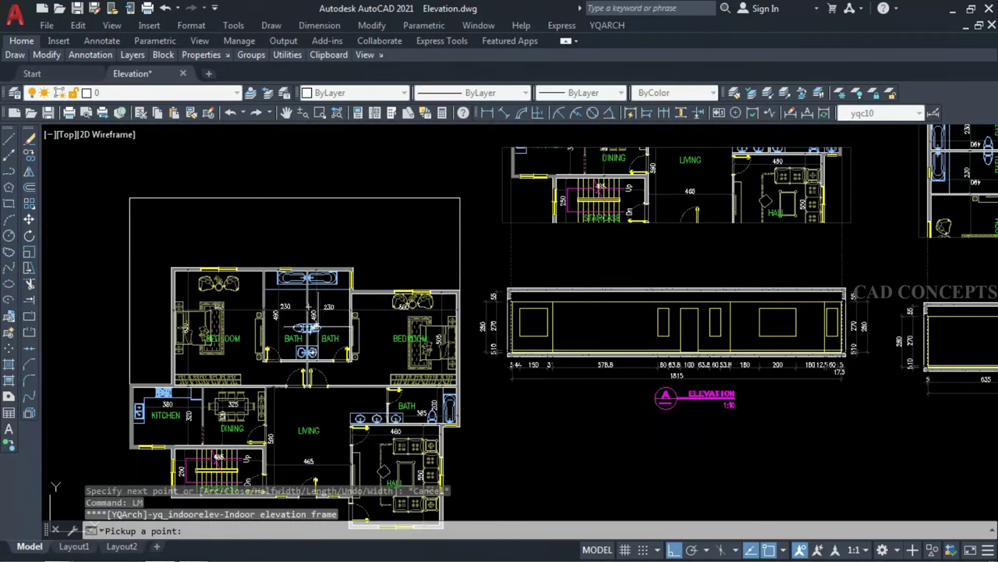
click(304, 227)
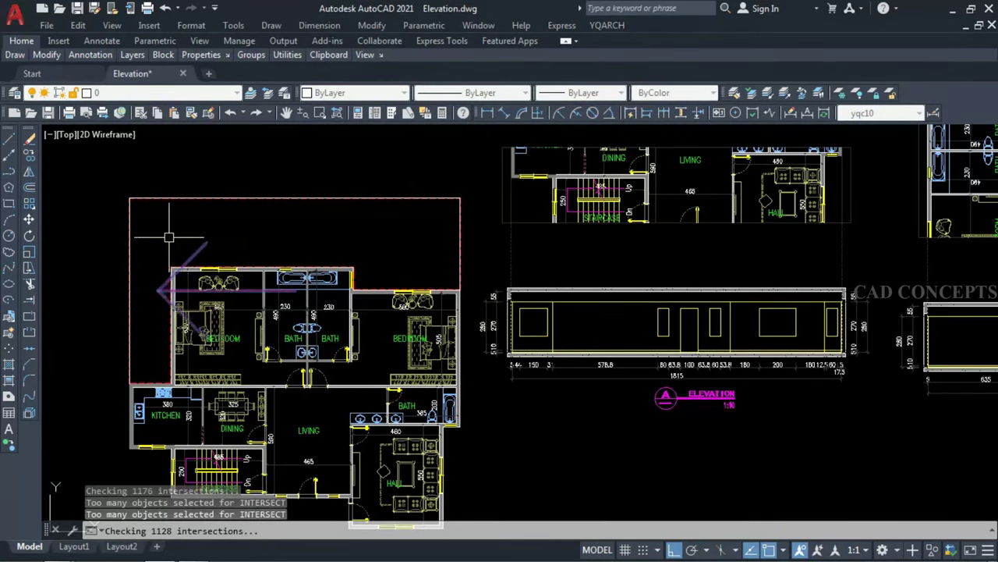
click(295, 448)
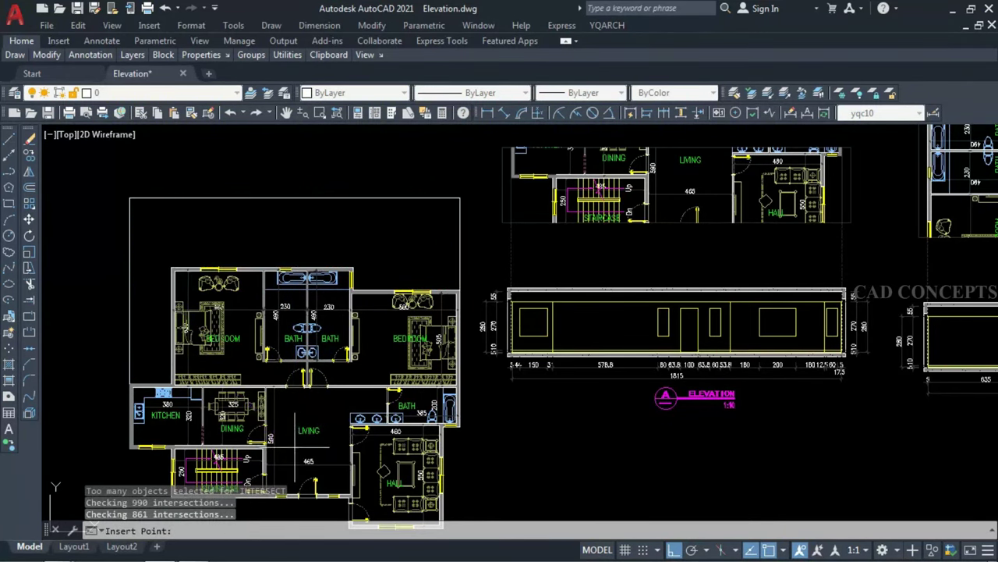
scroll(187, 343, down, 2)
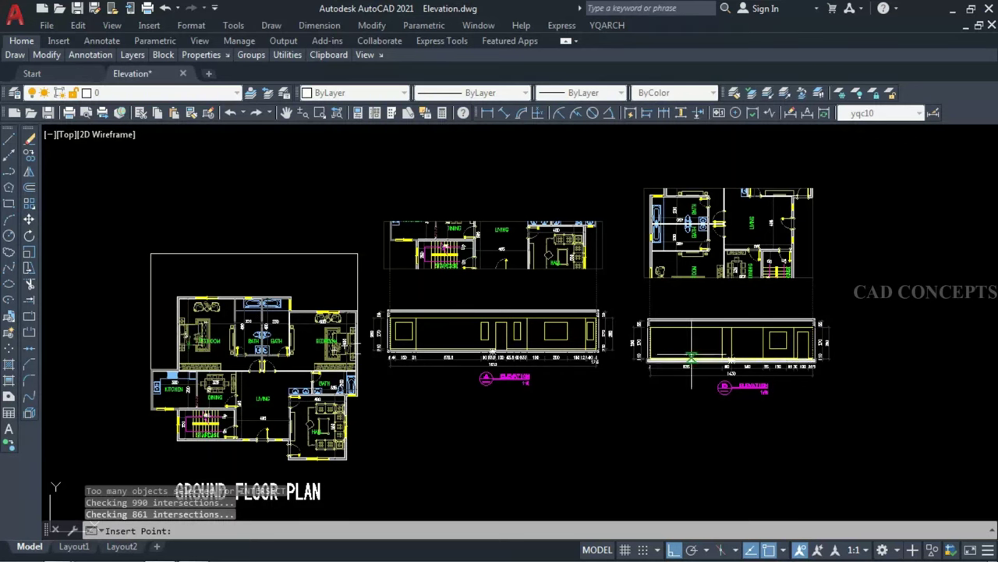
mouse_move(687, 351)
middle_down()
mouse_move(603, 312)
mouse_move(602, 261)
middle_up()
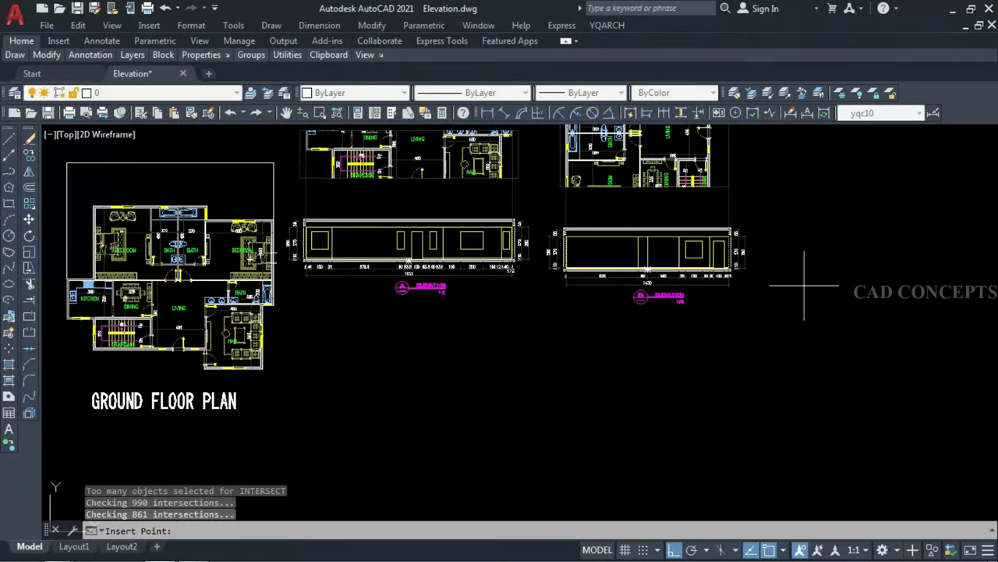
click(841, 279)
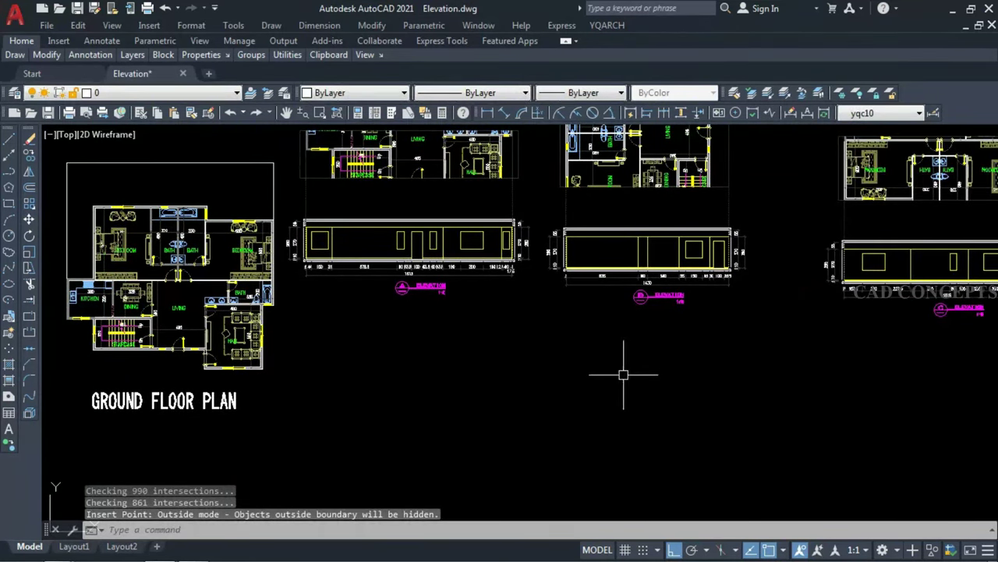
scroll(623, 374, down, 2)
scroll(848, 290, up, 2)
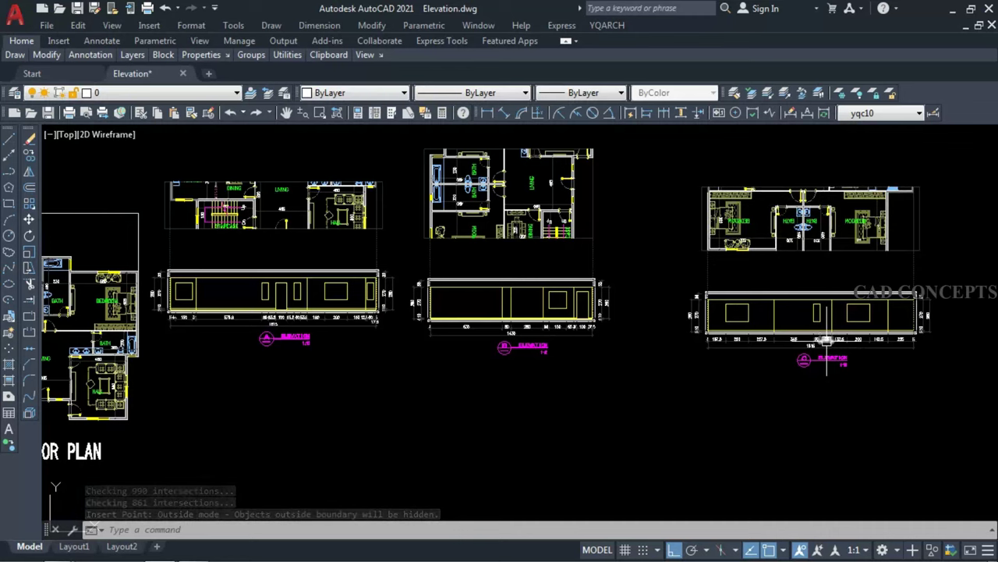
scroll(890, 313, down, 2)
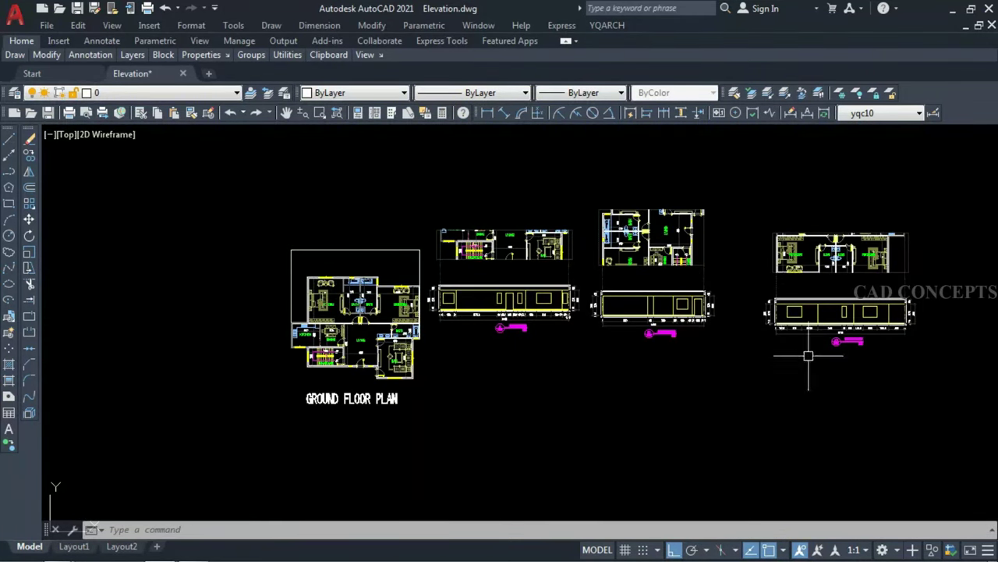
Step: Erase the old boundary around the ground floor plan
scroll(420, 256, up, 2)
click(422, 253)
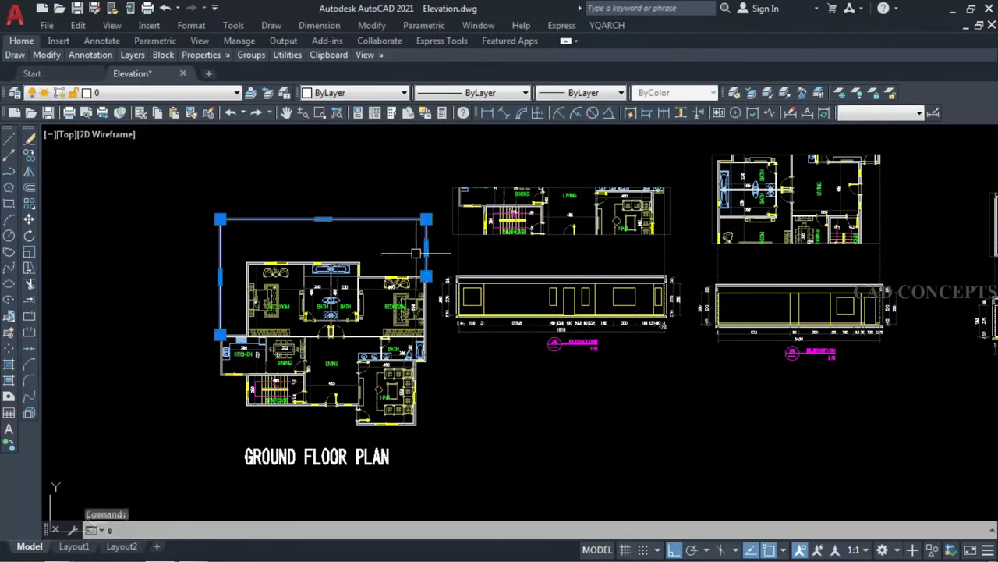
text(e)
key(Return)
Step: Draw a new polyline tracing the plan's top and right edges down below the plan
text(pl)
key(Return)
scroll(416, 253, up, 1)
click(468, 257)
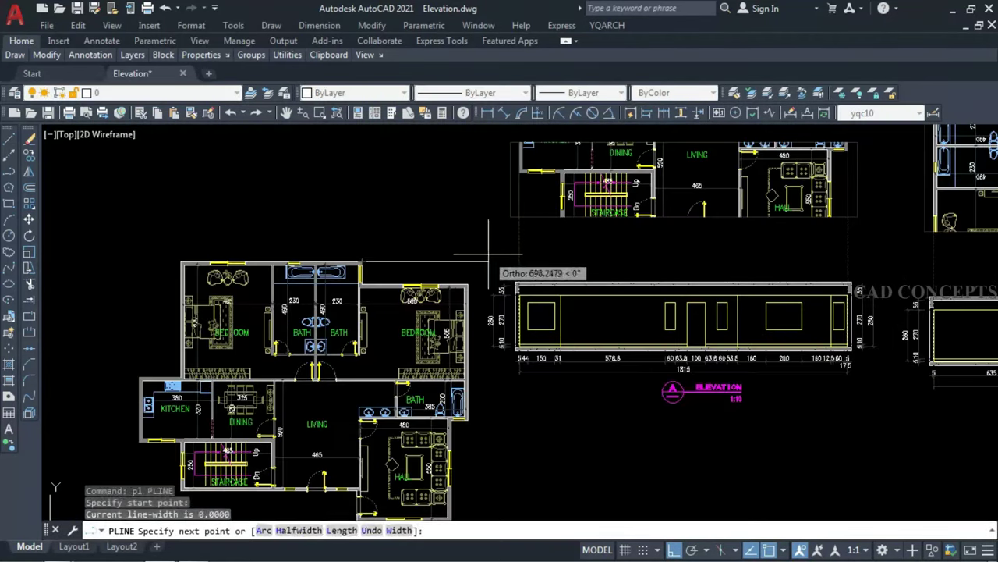
scroll(501, 367, up, 2)
middle_drag(511, 460, 512, 348)
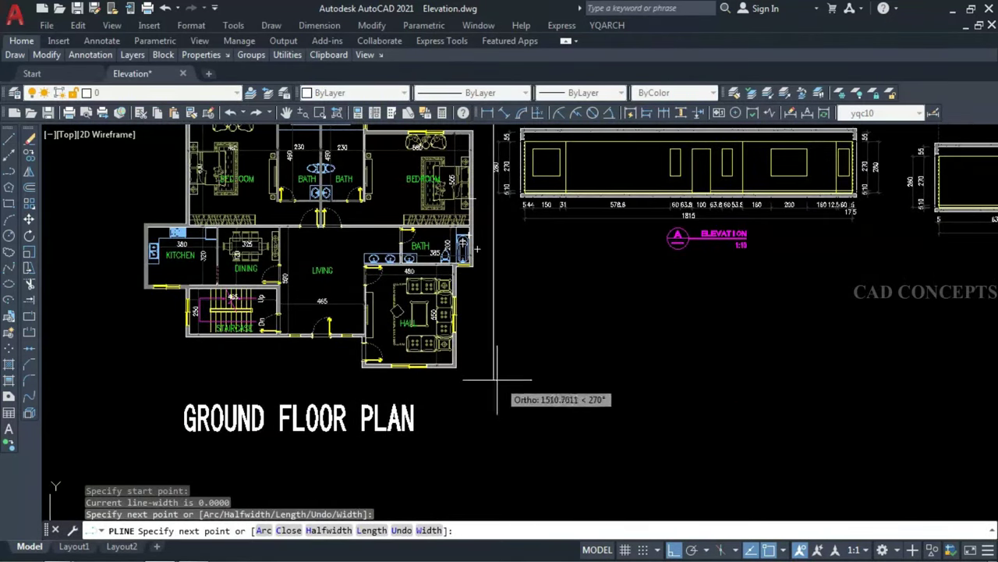
click(471, 384)
key(Escape)
scroll(486, 395, down, 2)
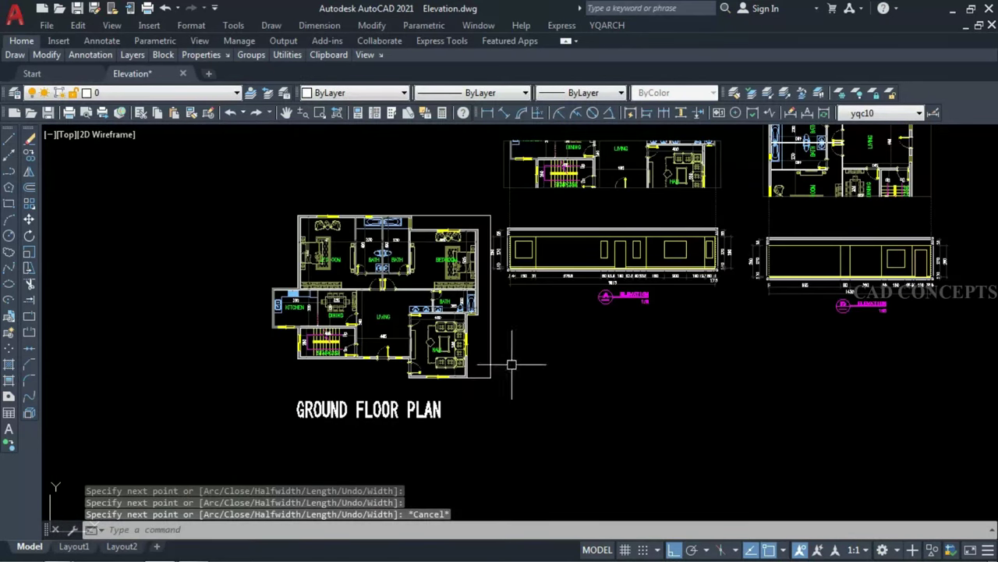
Step: Run LM on the newly bounded area and place the fourth elevation with its plan strip at right
text(lm)
key(Return)
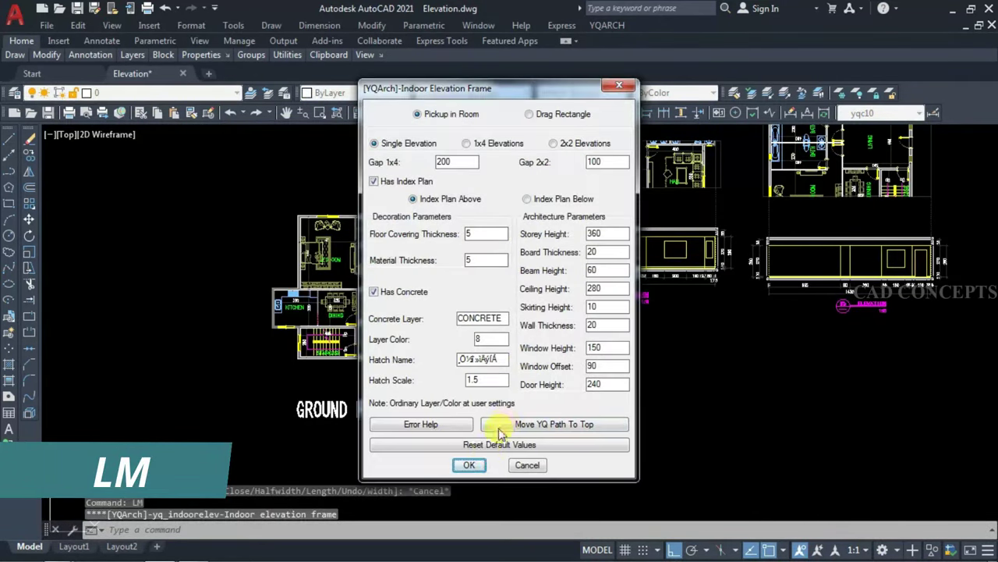
click(483, 462)
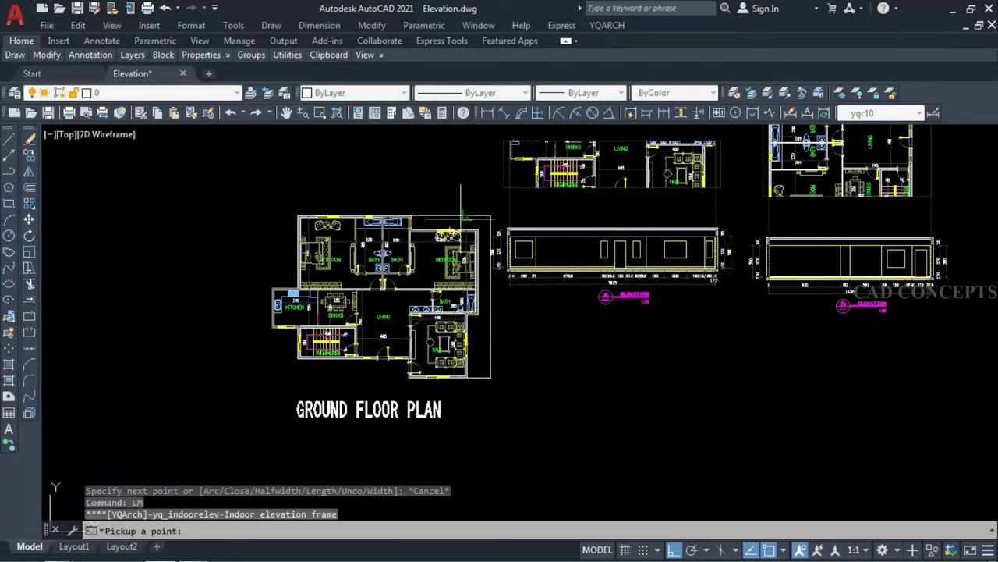
click(468, 335)
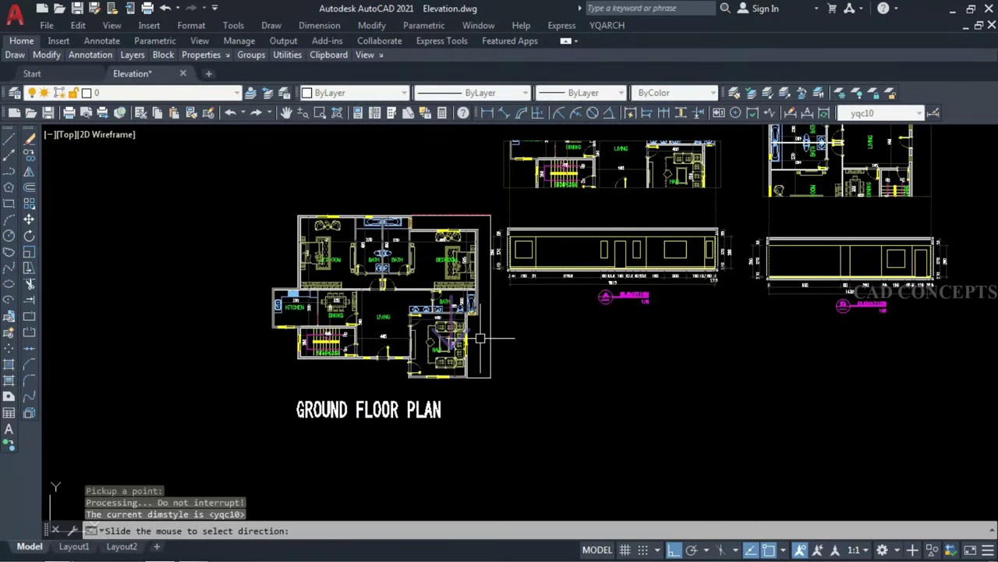
click(226, 318)
scroll(216, 320, down, 5)
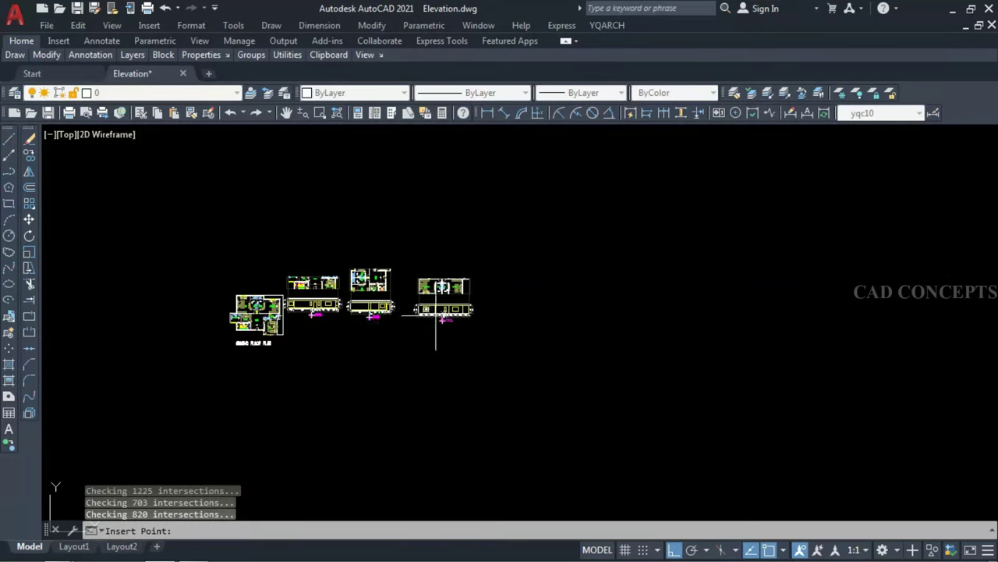
scroll(436, 316, up, 4)
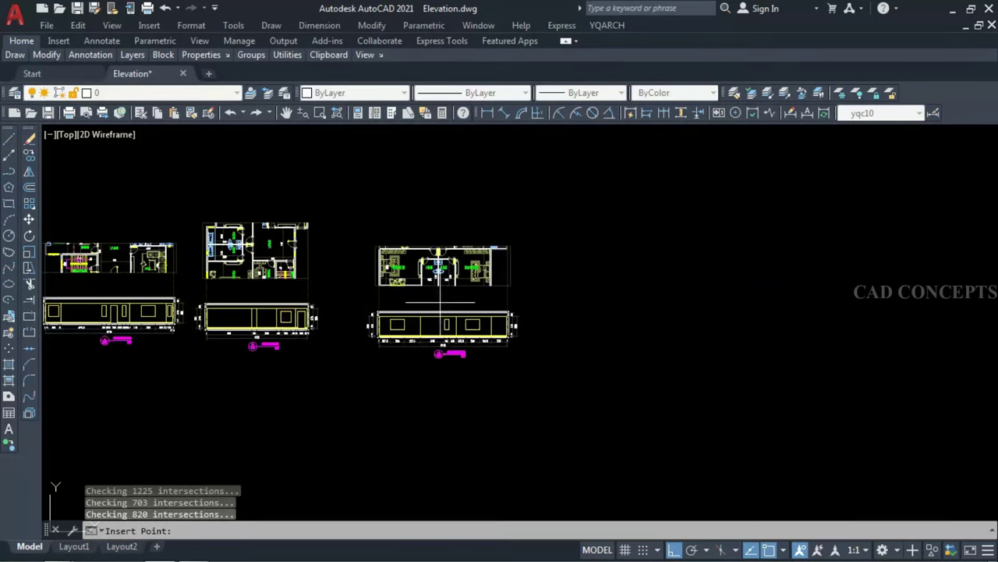
click(615, 332)
Step: Start WDE in Rectangles to WINDOWS mode and select elevation A's three window rectangles
text(wde)
key(Return)
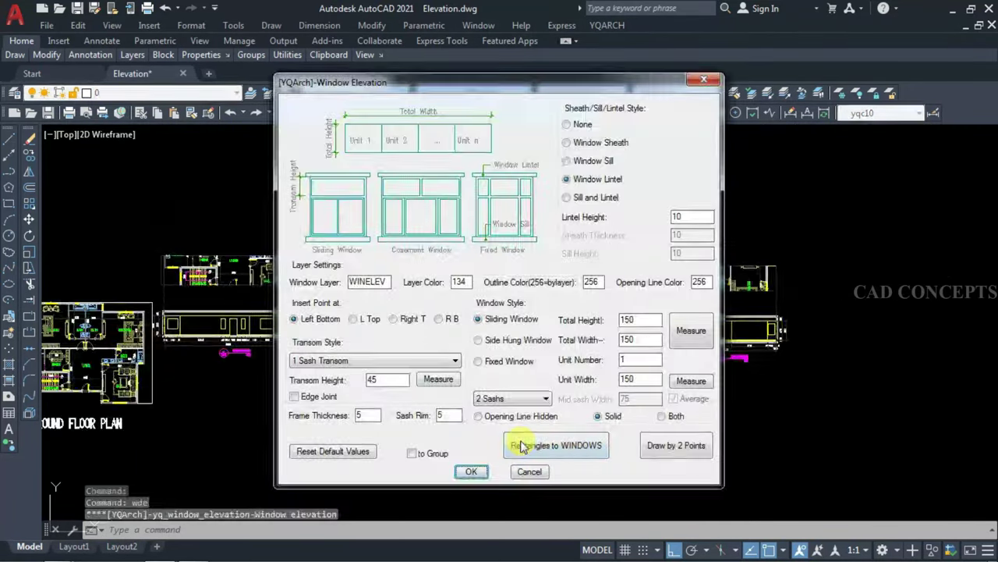
click(521, 447)
scroll(176, 345, up, 2)
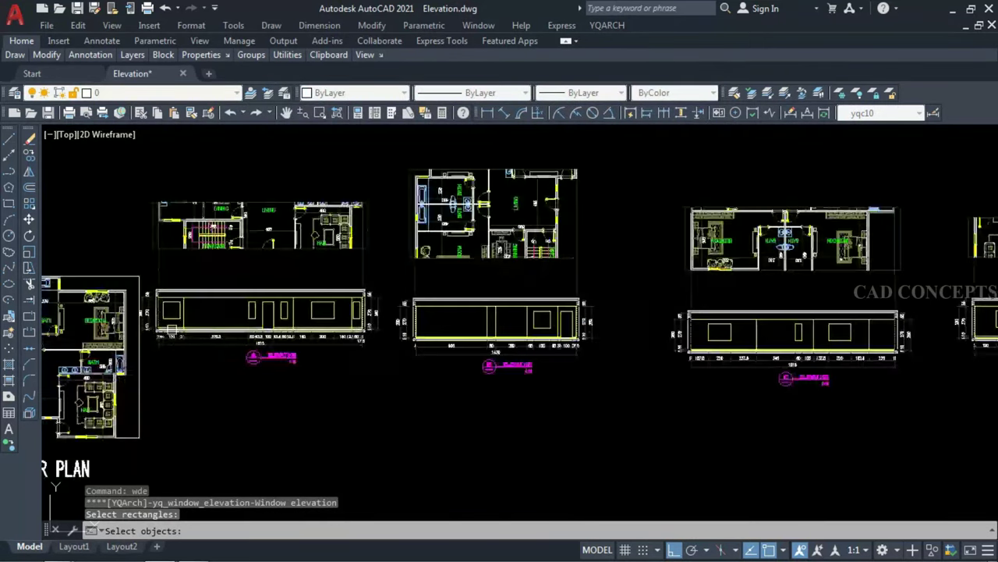
click(172, 320)
click(249, 319)
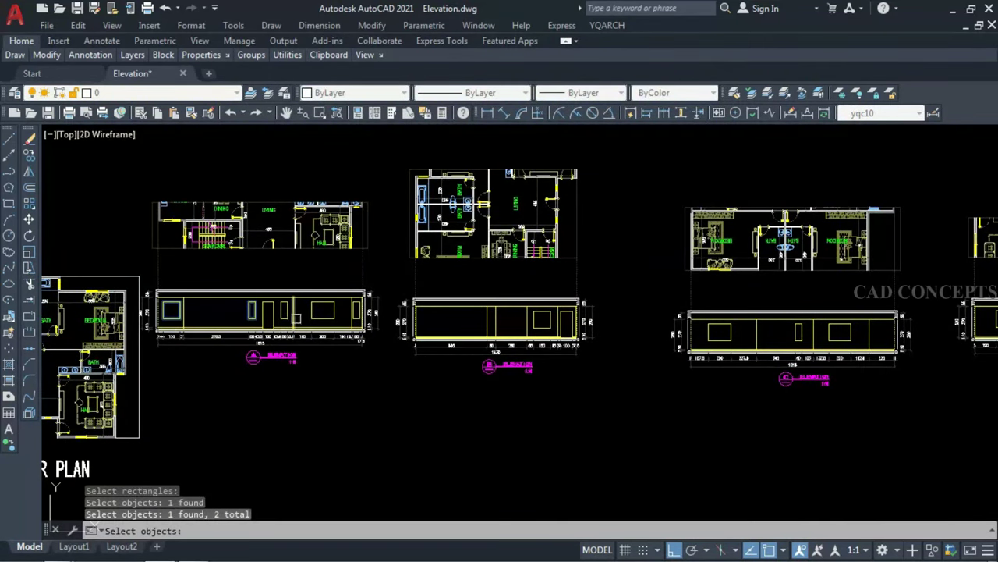
click(312, 314)
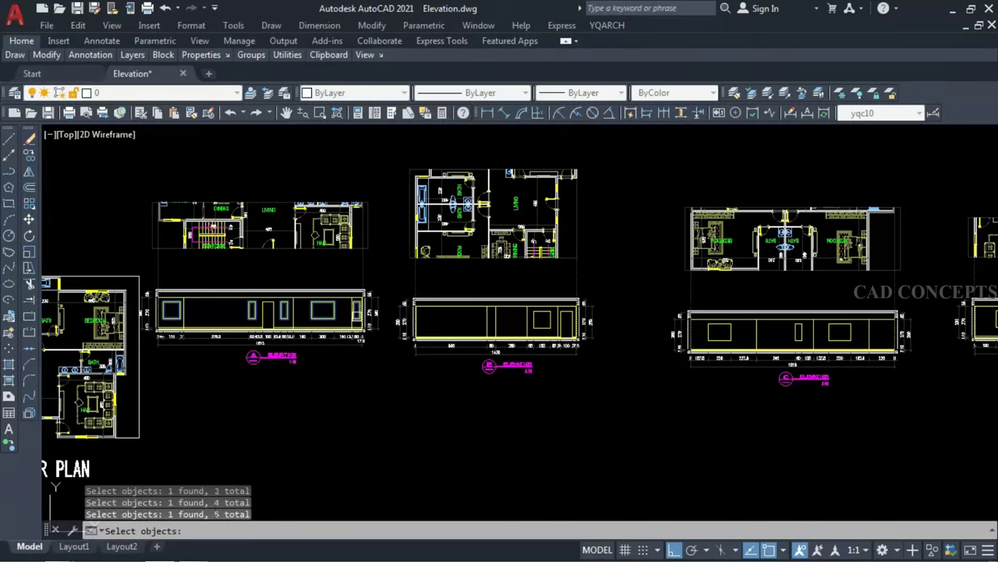
Step: Add the other elevations' window rectangles and convert all 11 into window elevation blocks
click(710, 340)
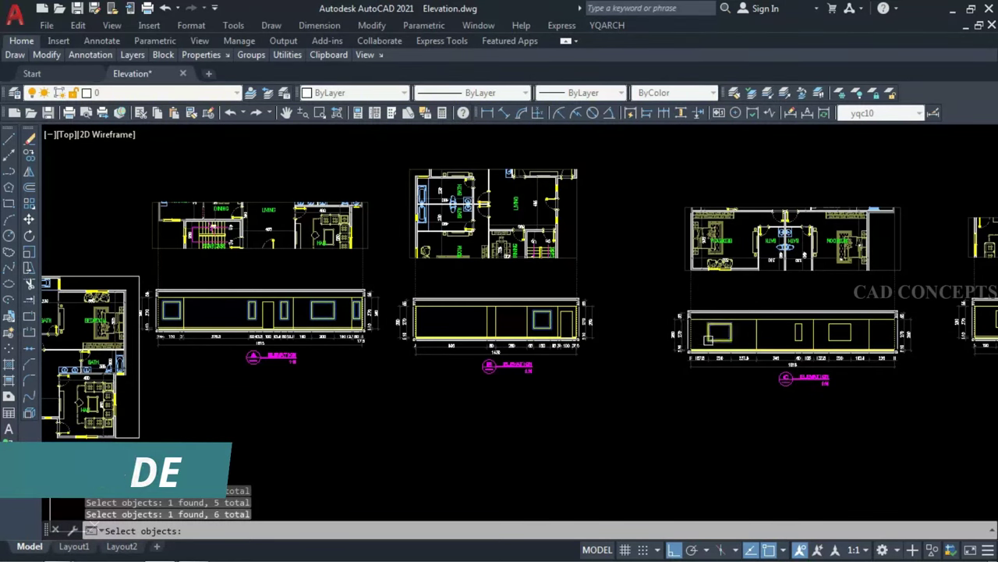
click(794, 341)
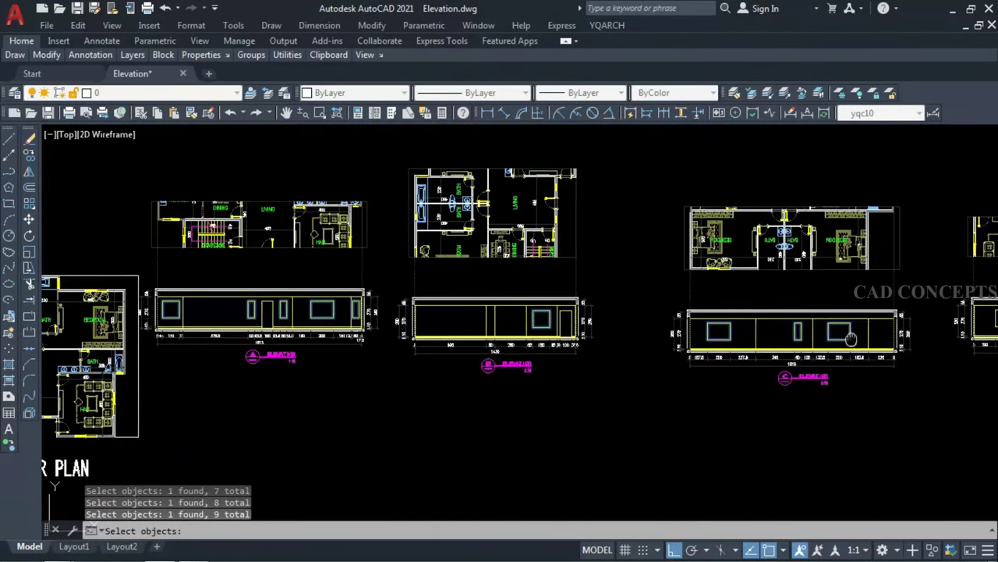
middle_drag(921, 340, 820, 338)
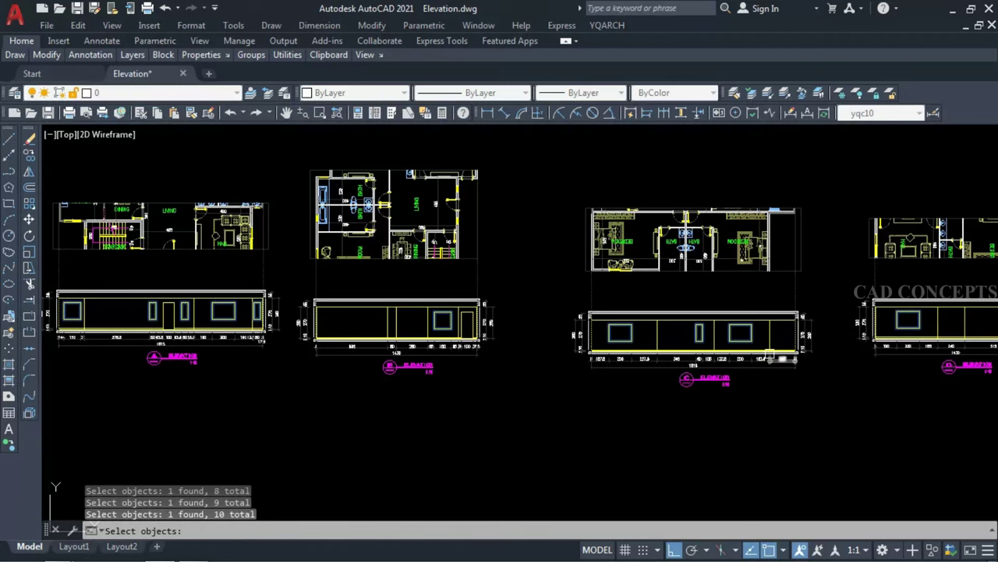
scroll(768, 355, down, 2)
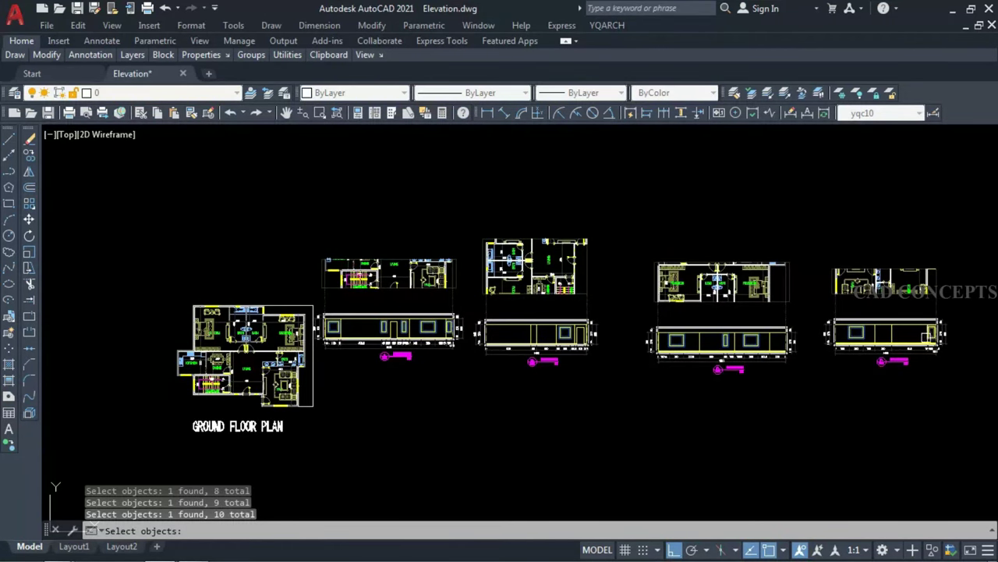
key(Return)
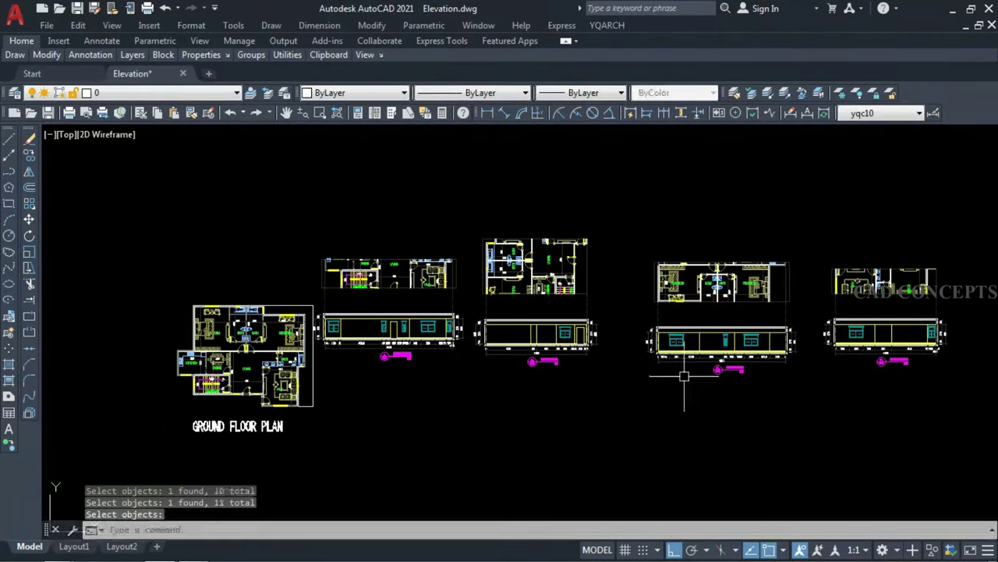
key(Return)
key(Return)
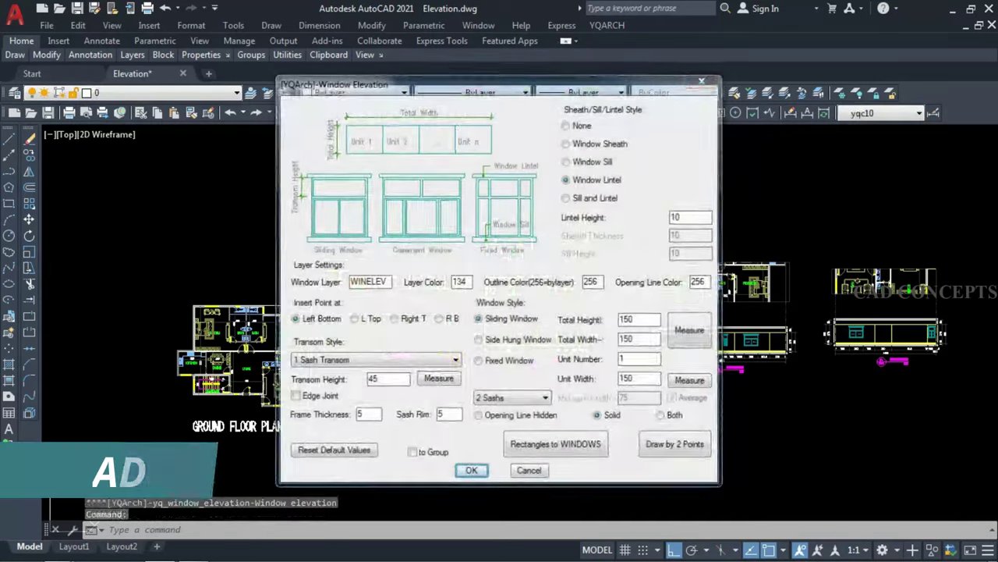
Step: Convert the two picked door rectangles into side-hung door elevations with swing lines and handles, then check elevation A
key(Escape)
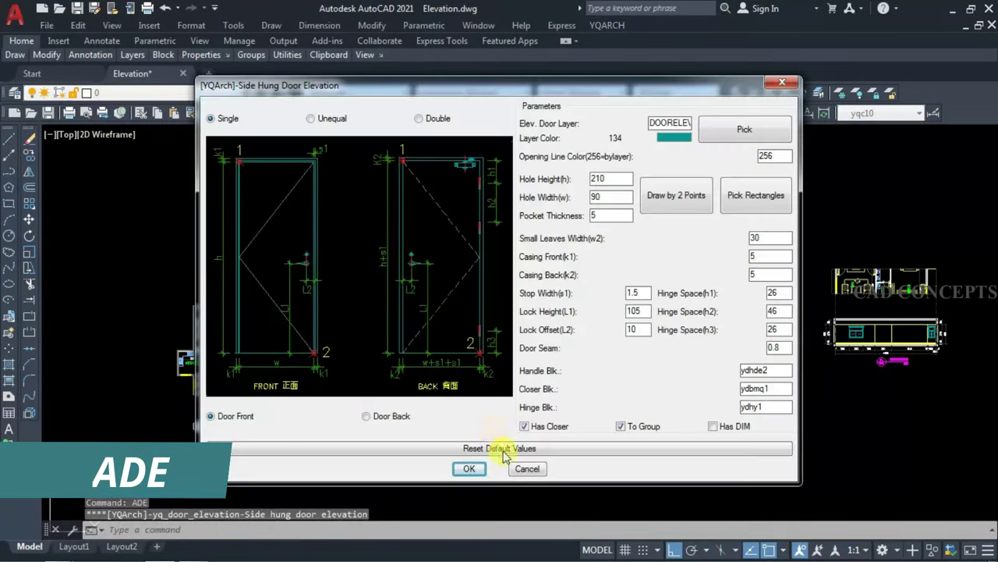
click(734, 195)
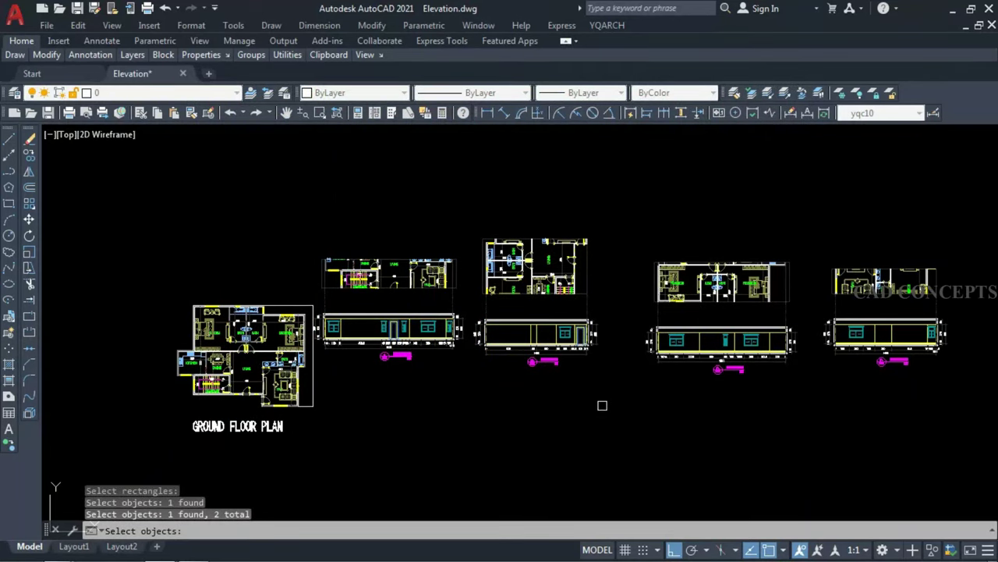
key(Return)
scroll(347, 328, up, 8)
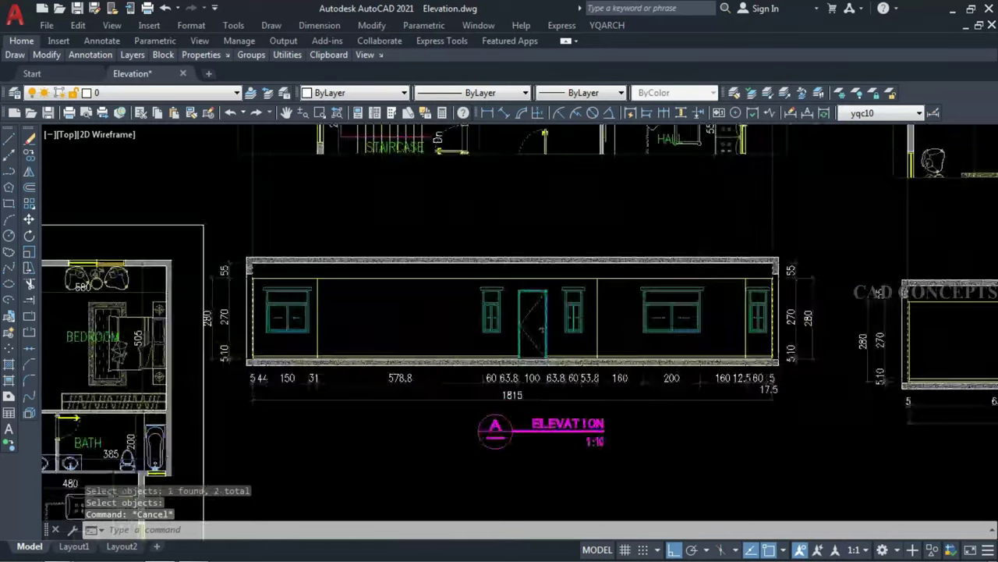
middle_drag(549, 327, 450, 280)
middle_drag(755, 279, 475, 296)
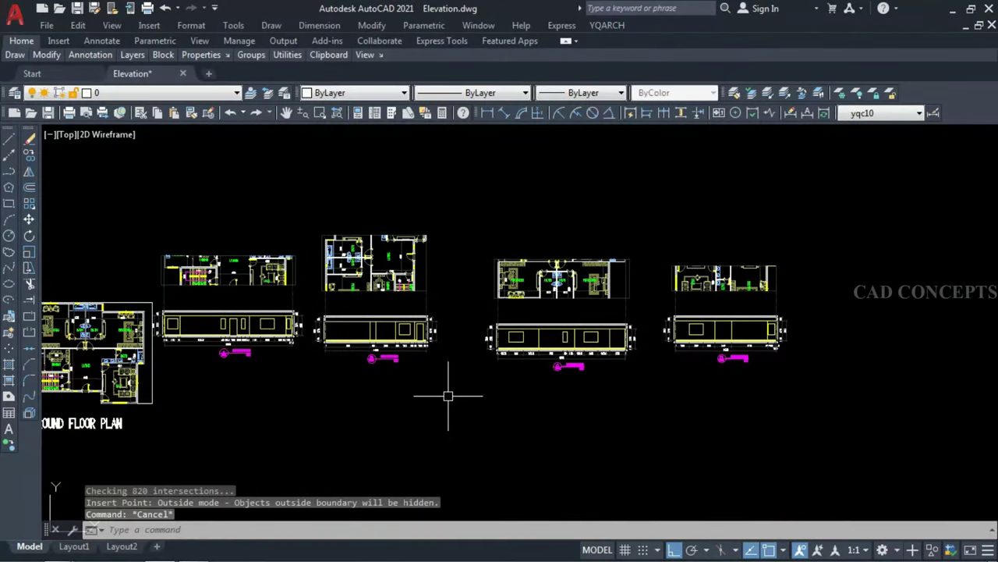
text(w)
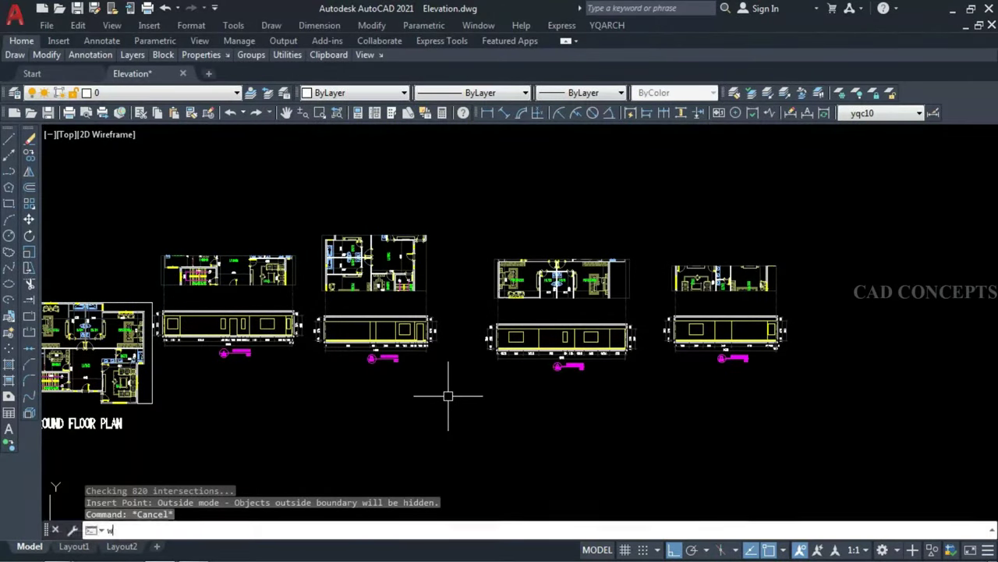
text(d)
key(Return)
key(Escape)
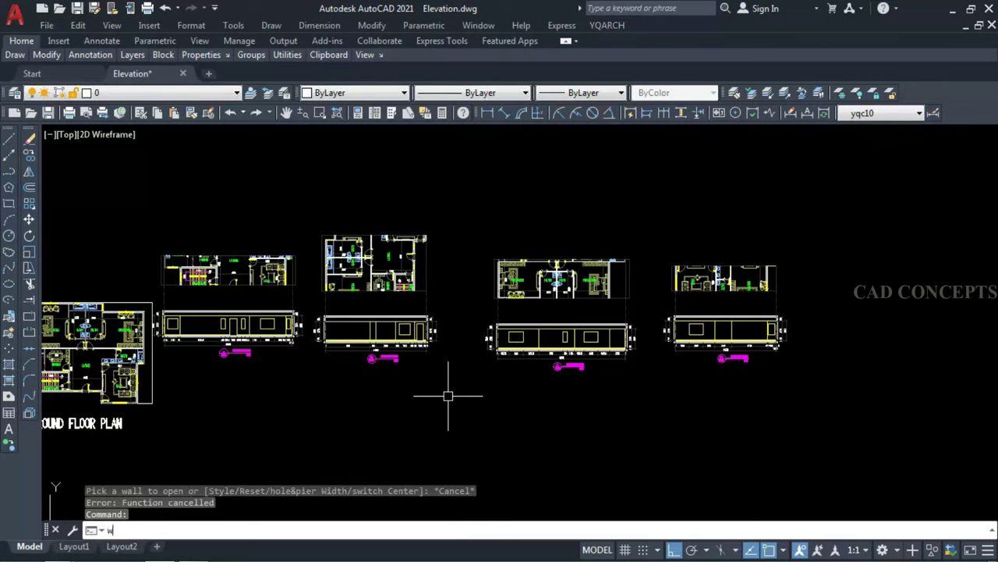
text(wde)
key(Return)
key(Escape)
scroll(478, 376, up, 4)
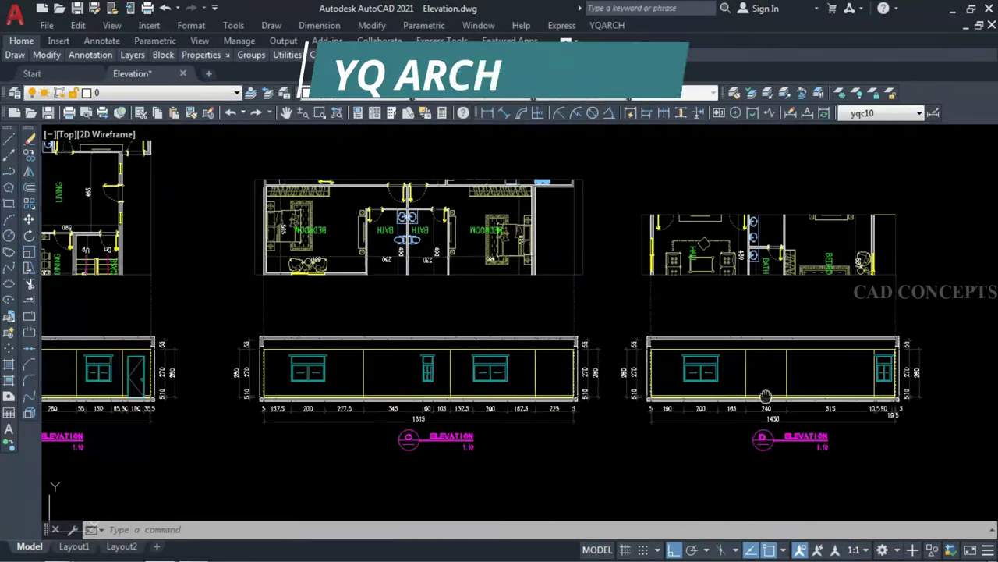
middle_drag(727, 404, 677, 409)
scroll(846, 364, down, 5)
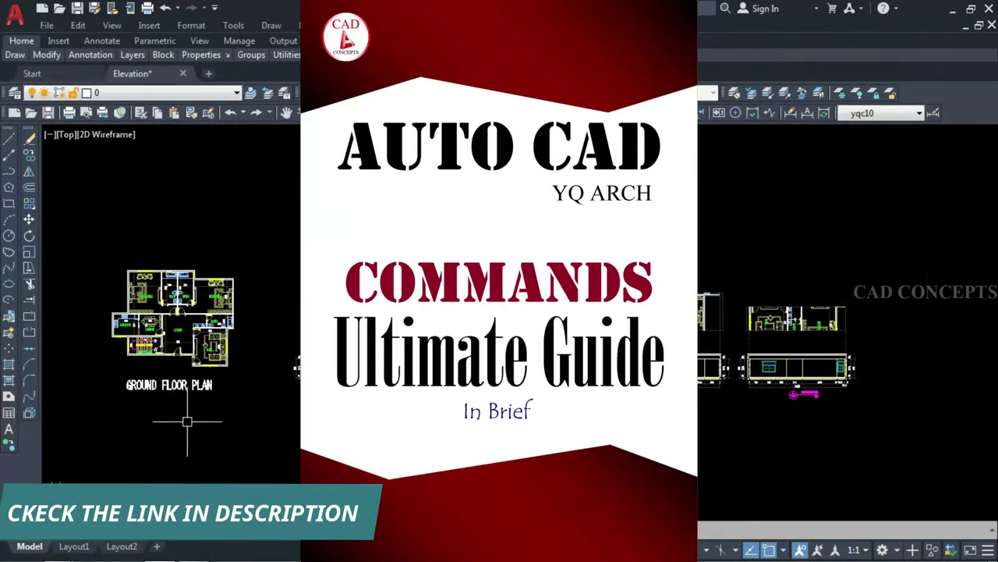
scroll(500, 312, up, 5)
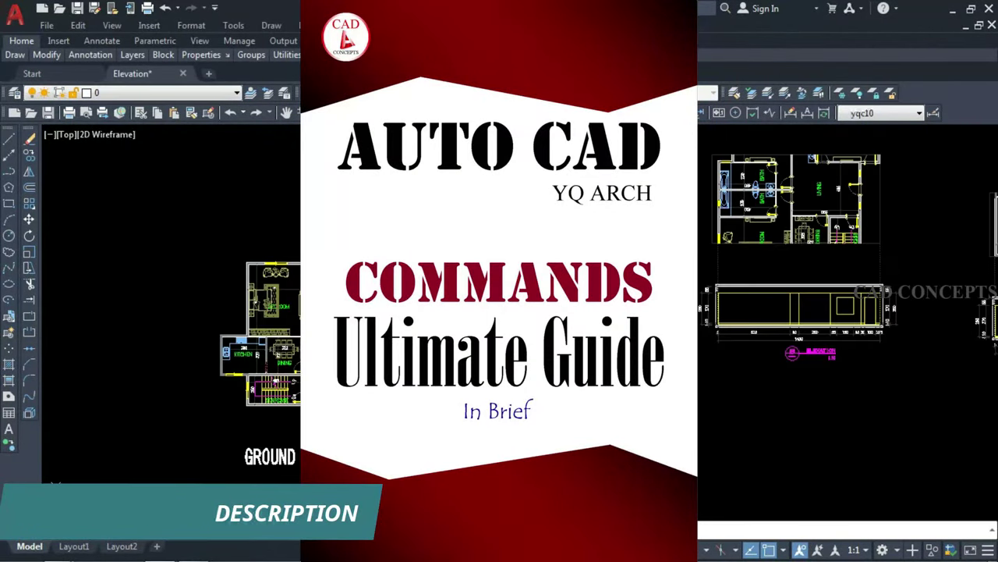
scroll(499, 312, up, 3)
text(lm)
key(Return)
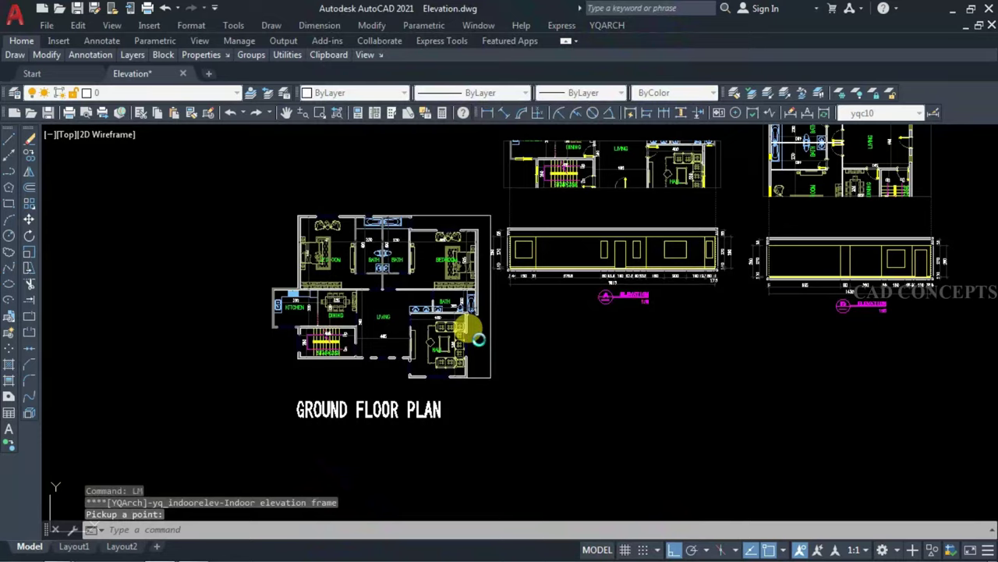
click(478, 339)
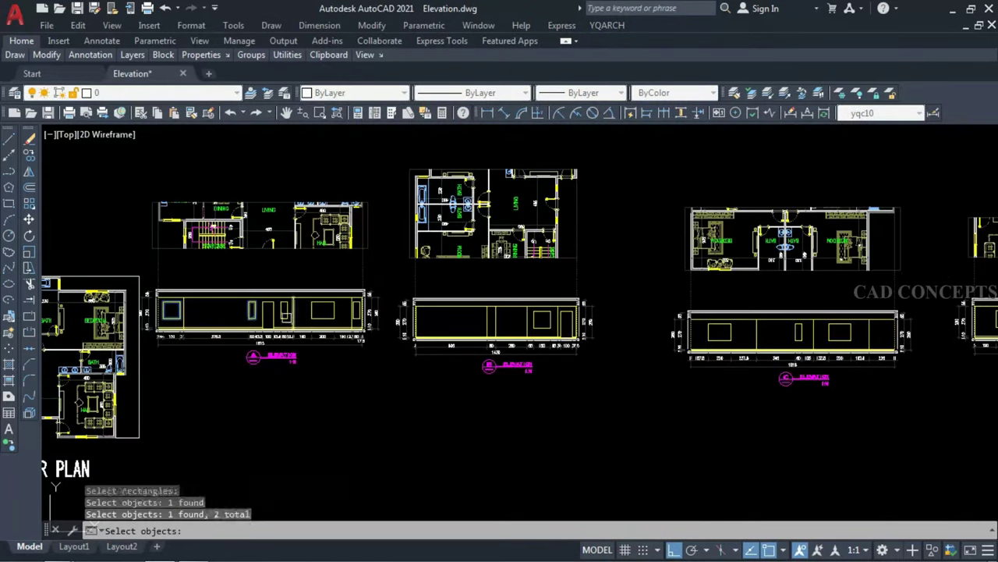